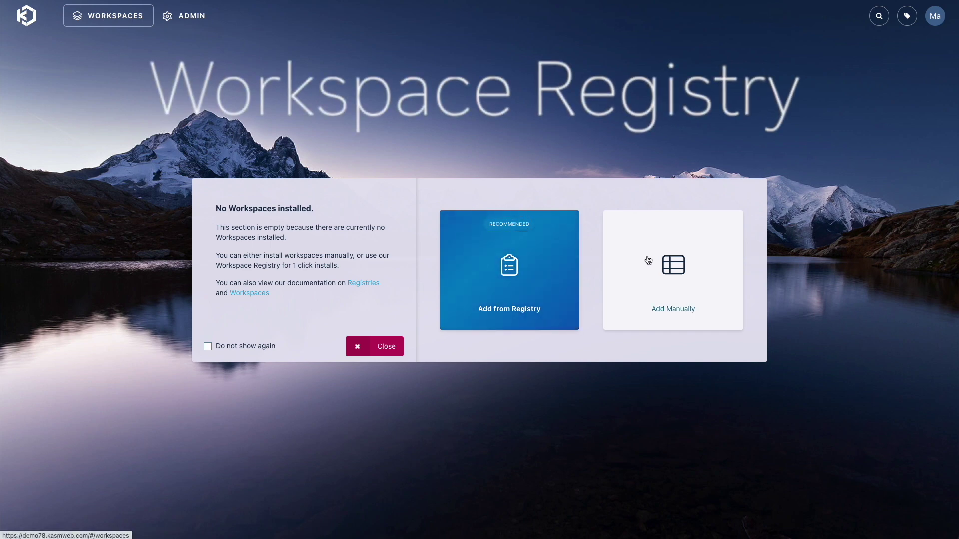
Browse the Kasm Technologies registry and install the Ubuntu Focal workspace
click(496, 270)
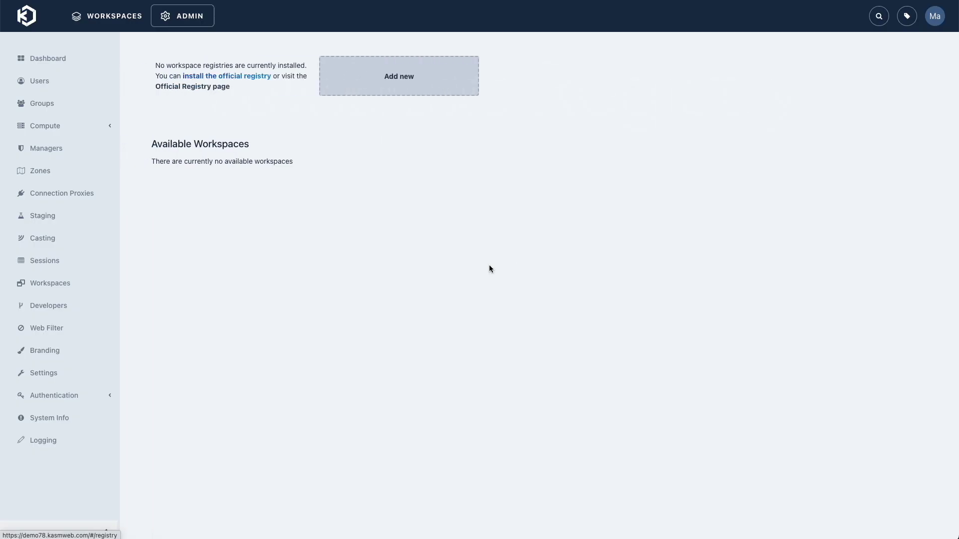
scroll(395, 211, down, 4)
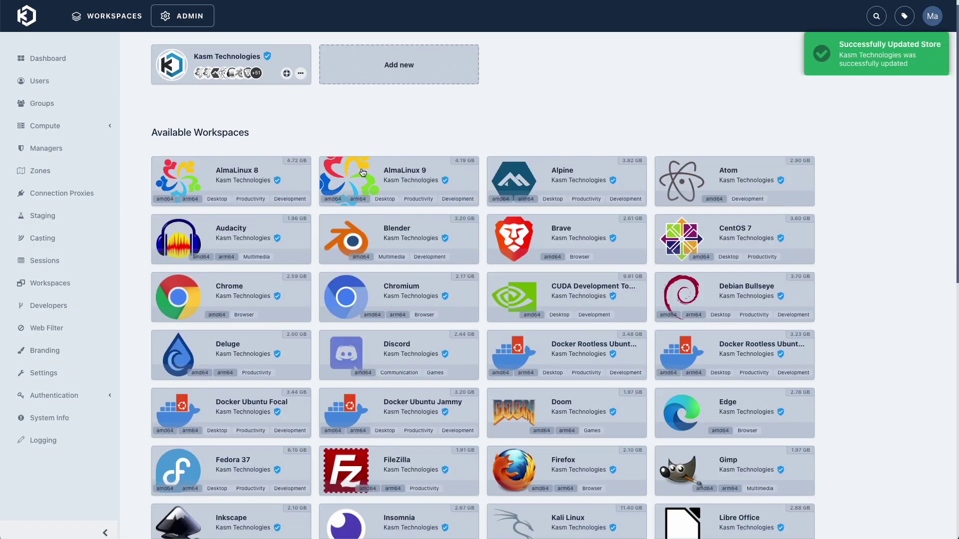
scroll(394, 210, down, 6)
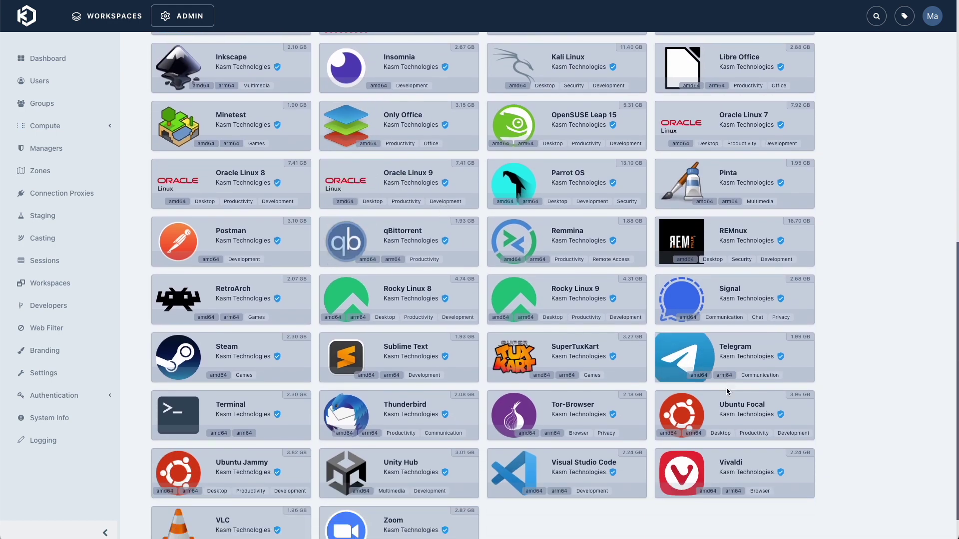
click(793, 432)
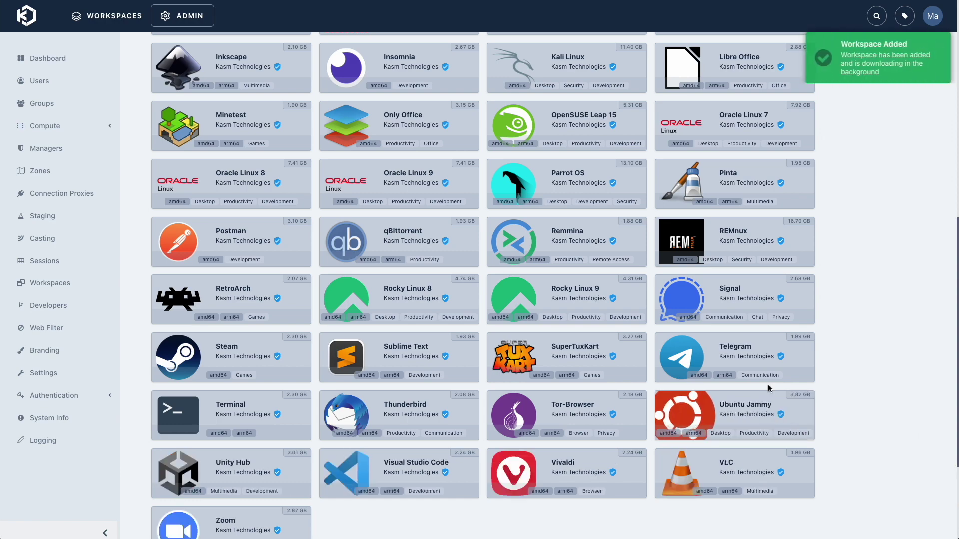
Bring up the Chrome workspace's details in the registry to install it
scroll(658, 333, up, 4)
scroll(657, 333, up, 5)
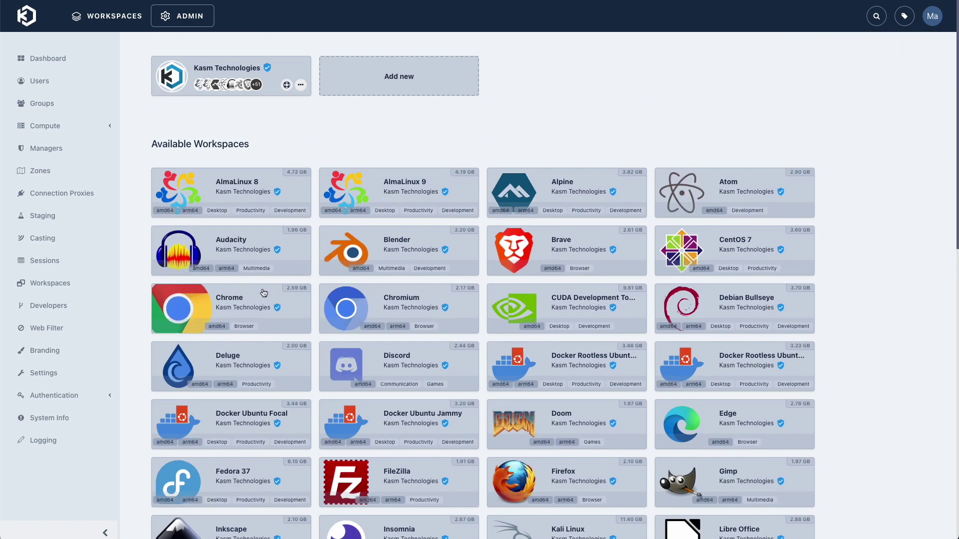
click(226, 300)
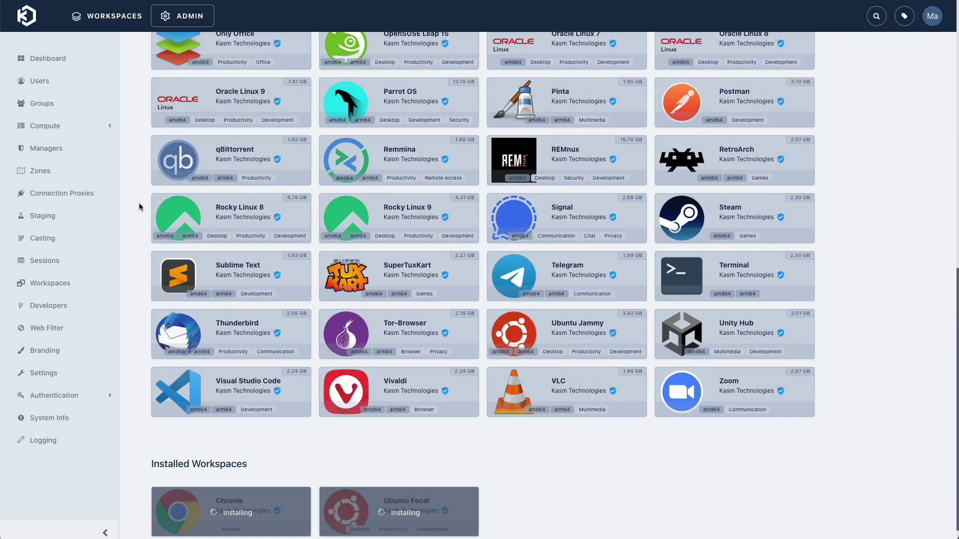
scroll(142, 203, down, 1)
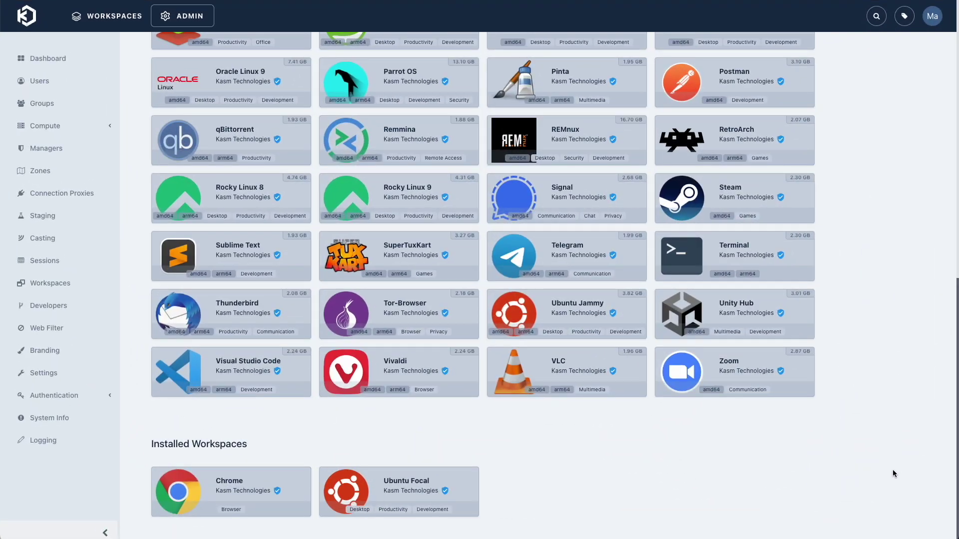
Open the installed Chrome workspace's edit settings from the admin Workspaces list
click(48, 283)
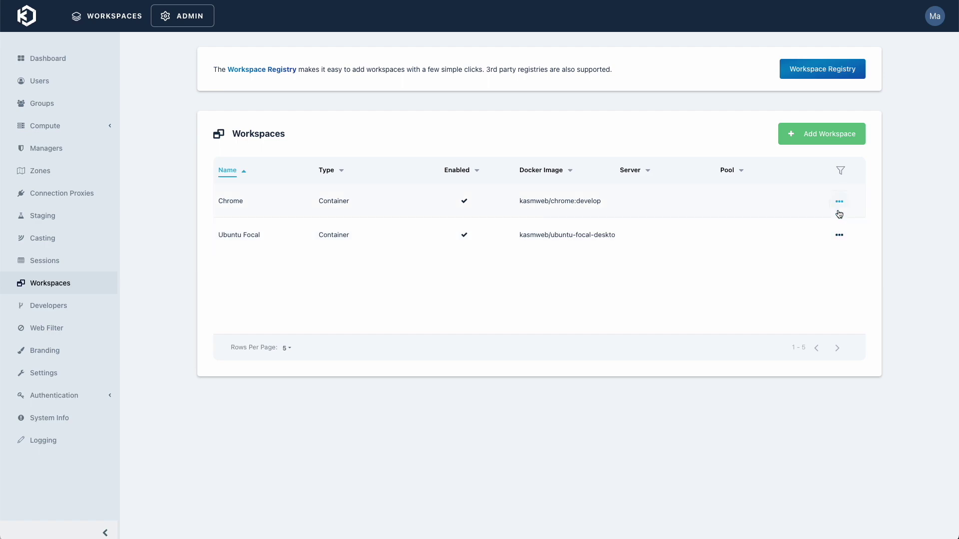
click(839, 238)
click(822, 208)
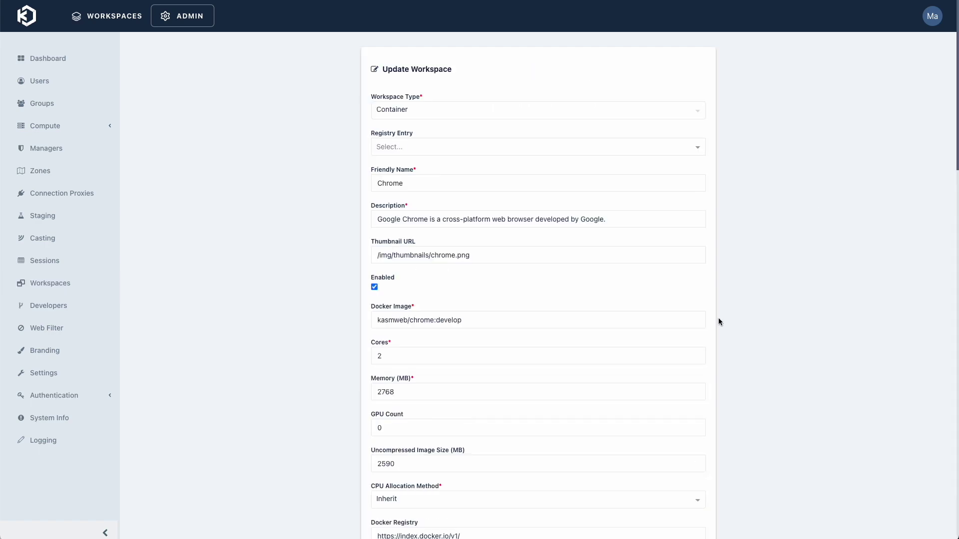
Launch an Ubuntu Focal desktop session from the user workspaces dashboard
scroll(712, 326, down, 2)
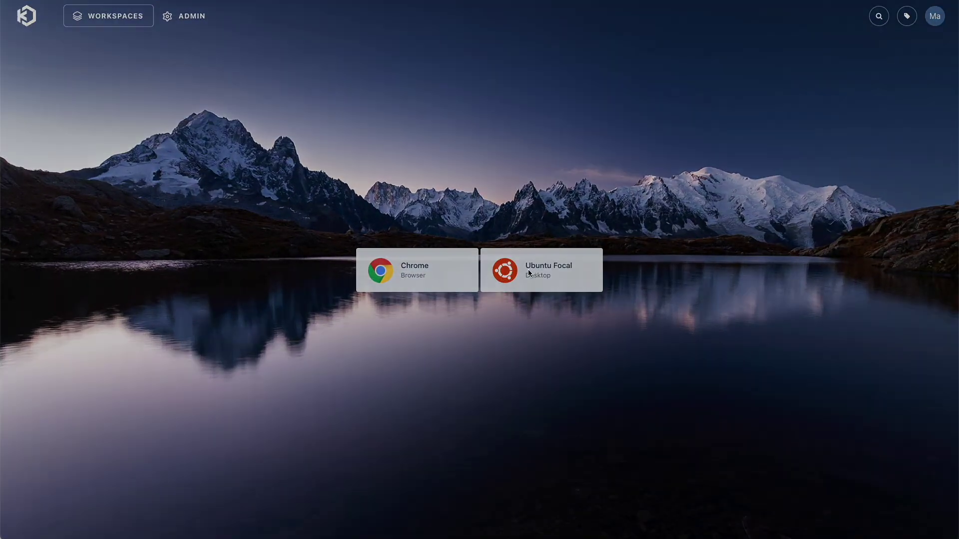
click(528, 272)
click(472, 323)
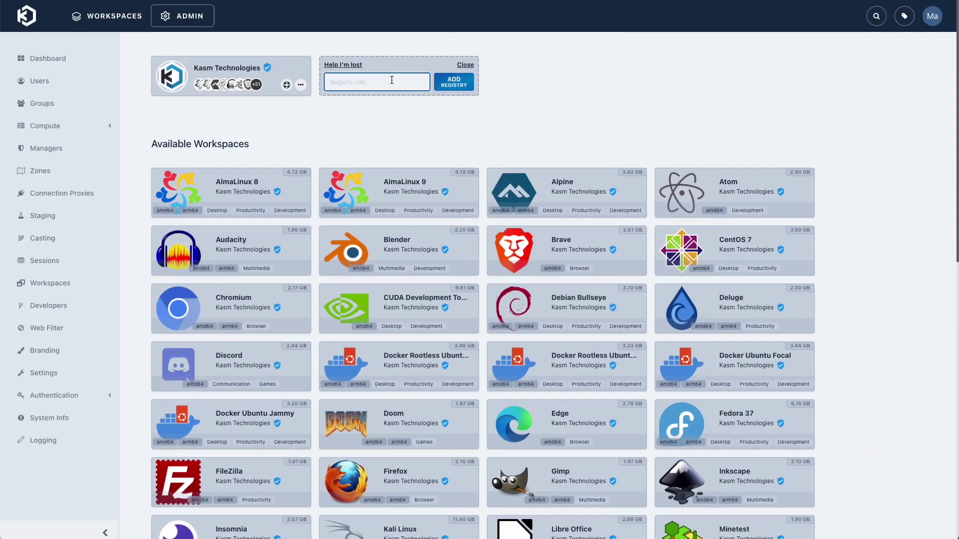
Paste the LinuxServer.io registry URL, add it, and confirm the third-party registry warning
text(https://kasmregistry.linuxserver.io)
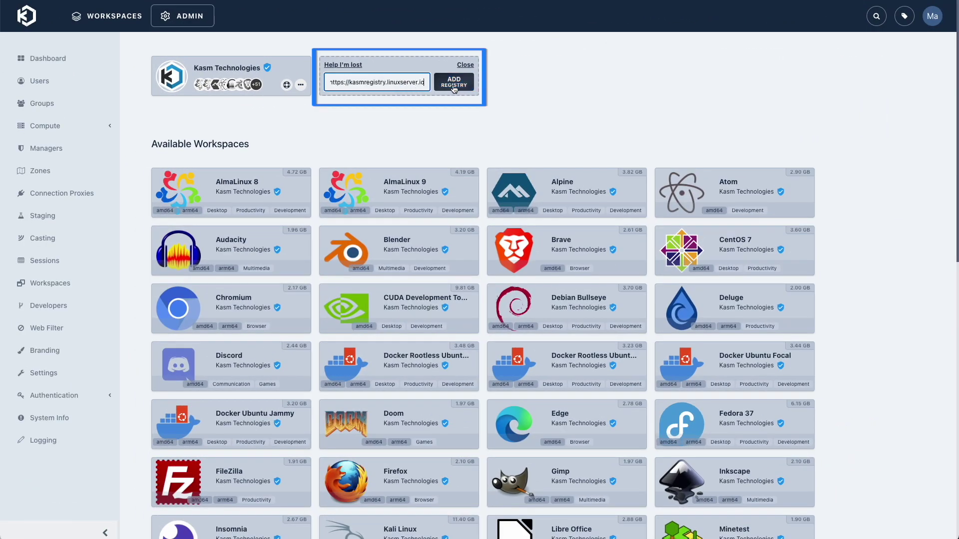
click(462, 87)
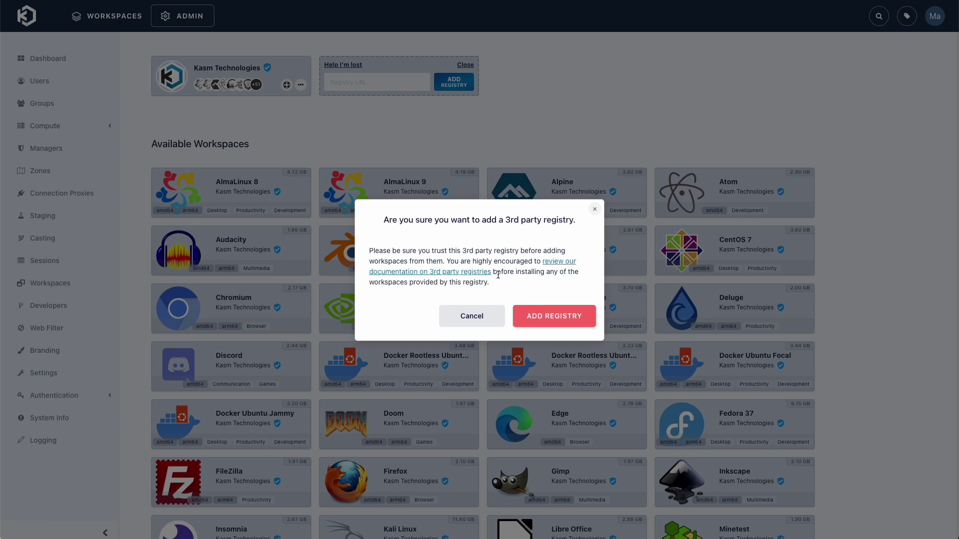
click(559, 320)
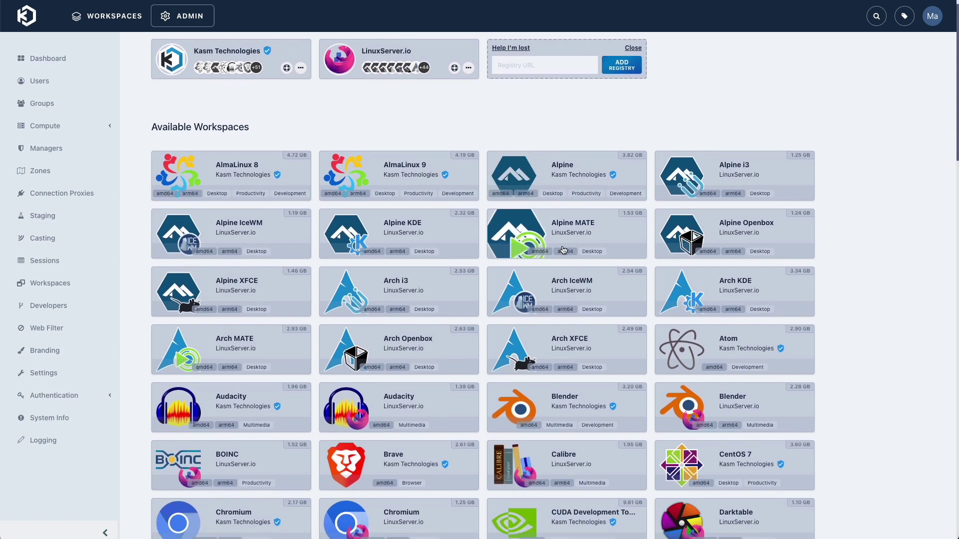
Browse the LinuxServer.io workspaces, then show that registry card's update and delete options
scroll(601, 272, down, 3)
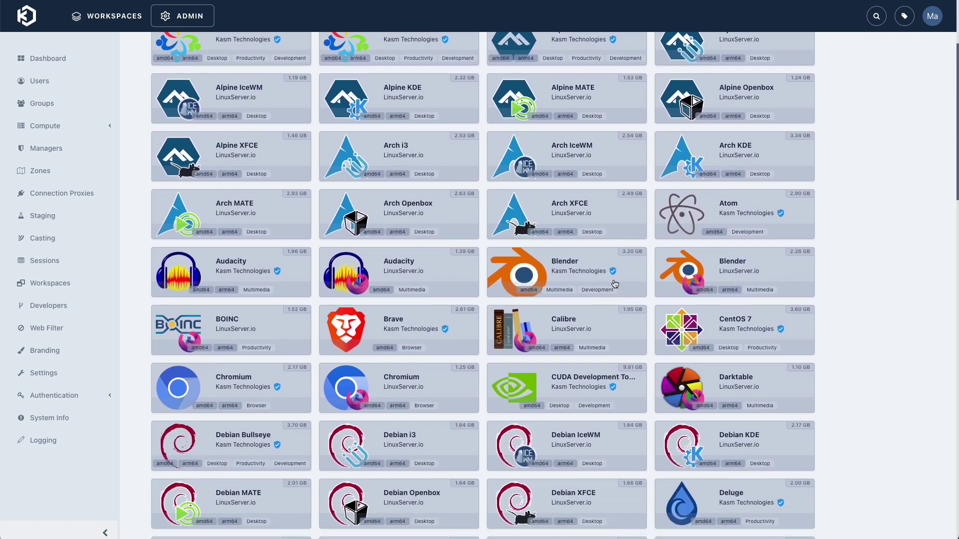
mouse_move(614, 275)
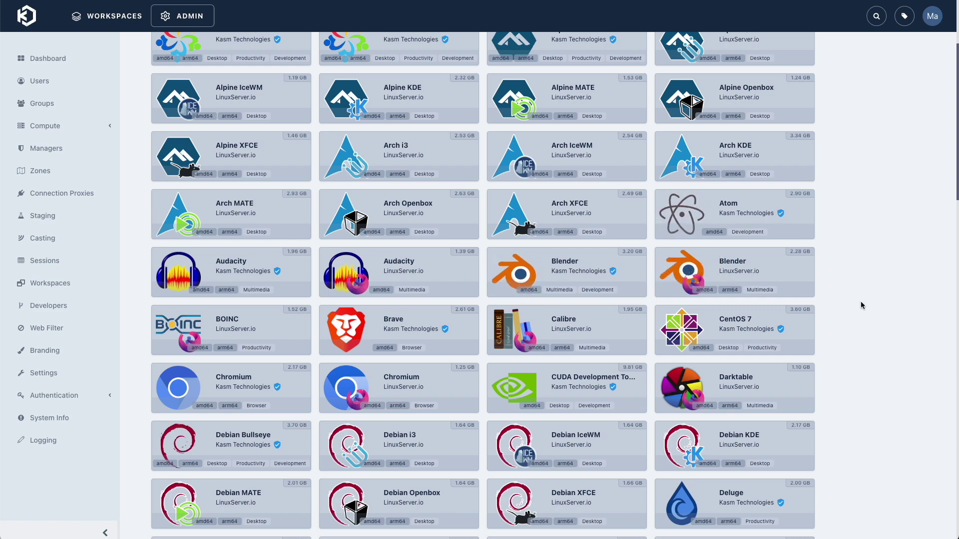
scroll(860, 305, down, 13)
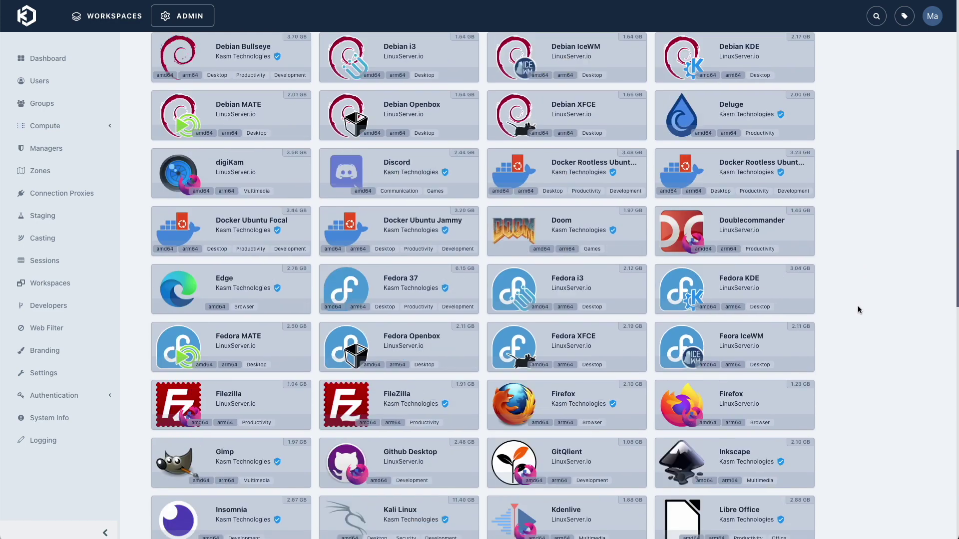
scroll(850, 304, down, 4)
scroll(825, 295, up, 2)
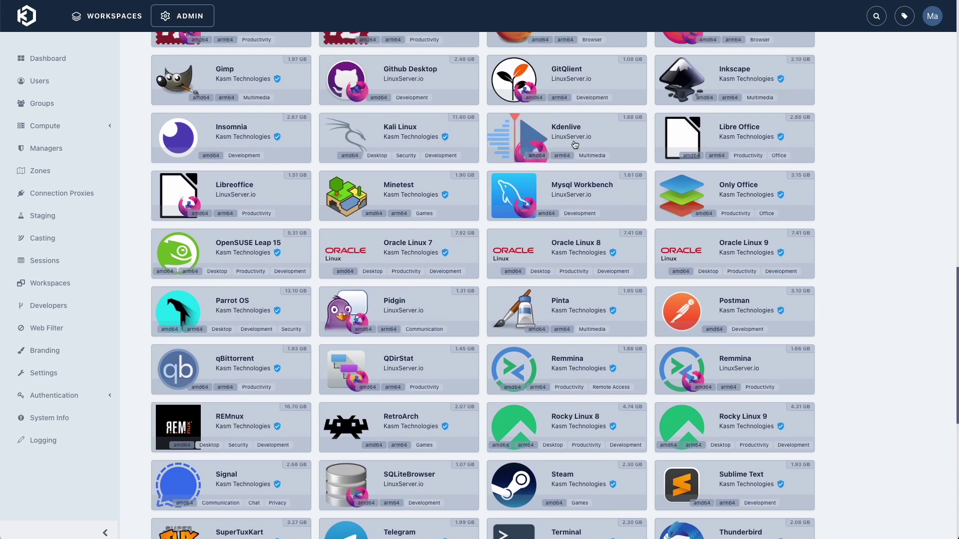
scroll(499, 226, down, 4)
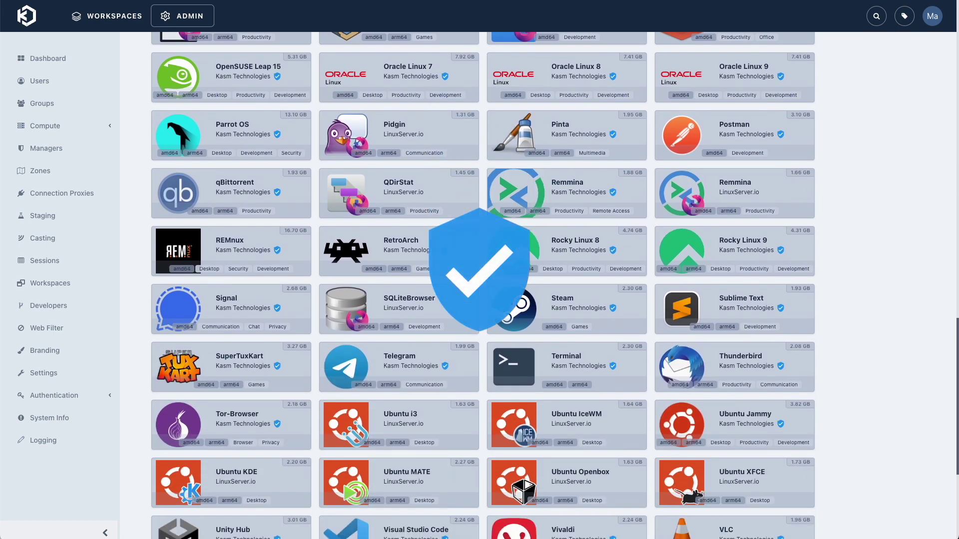
scroll(870, 228, down, 3)
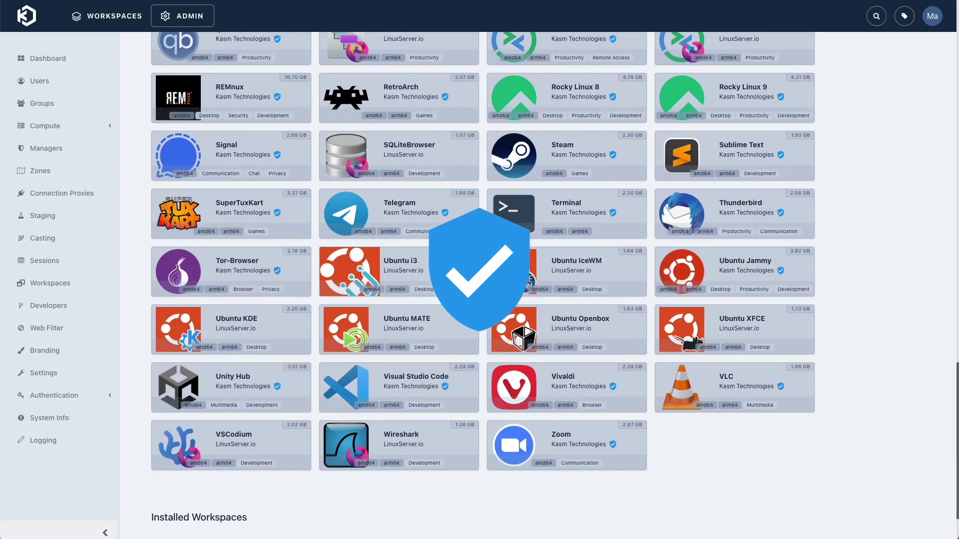
scroll(841, 253, up, 12)
scroll(841, 253, up, 7)
scroll(832, 253, up, 6)
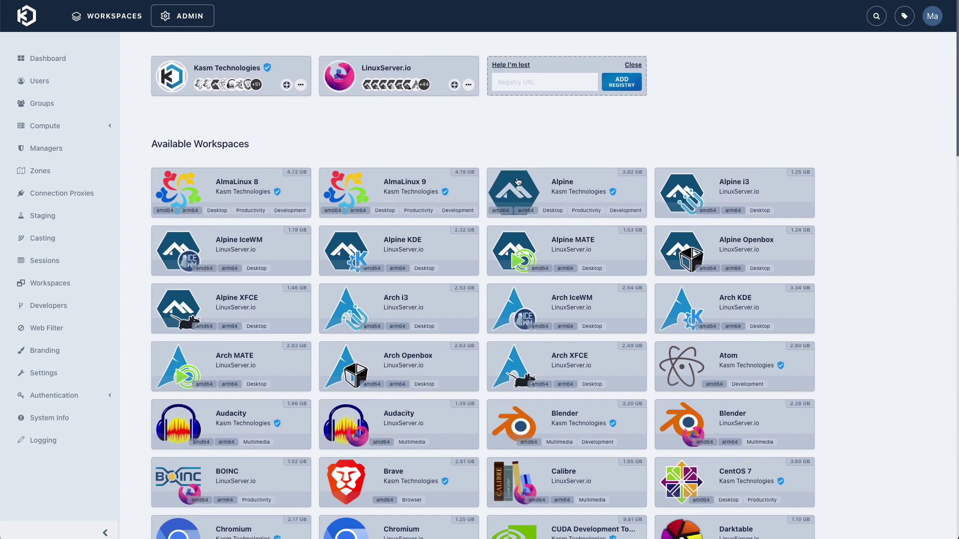
click(468, 85)
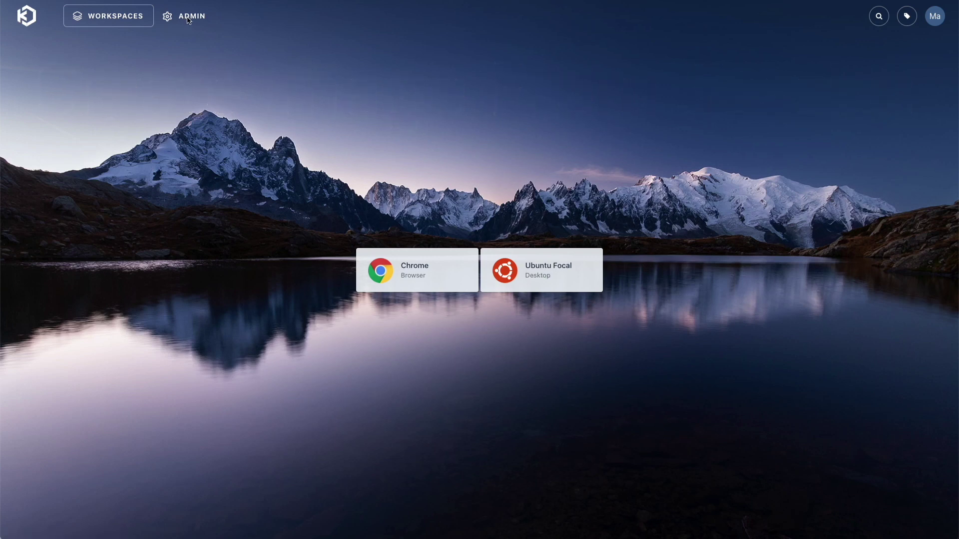
Open the Ubuntu Focal workspace's edit form in Admin and start editing its Docker Exec Config
click(187, 20)
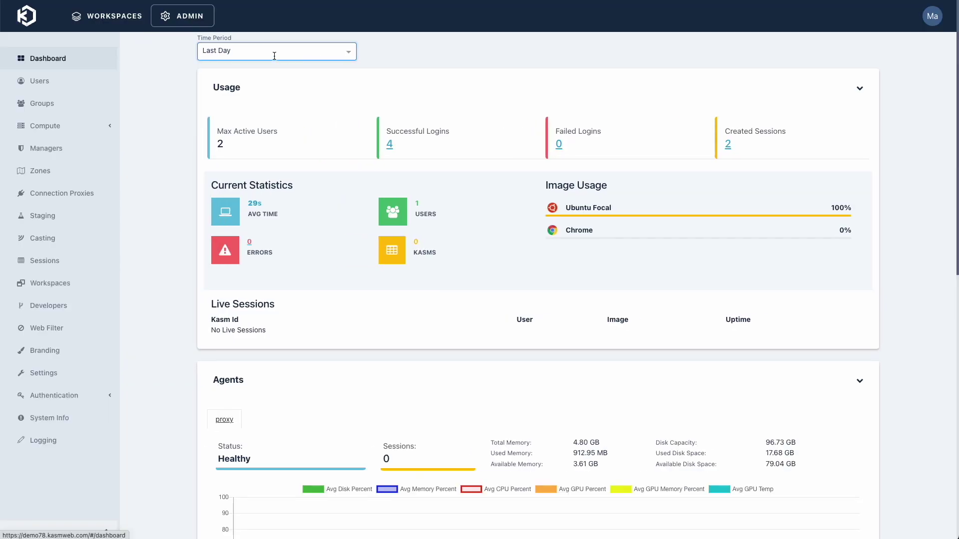
click(67, 293)
click(837, 234)
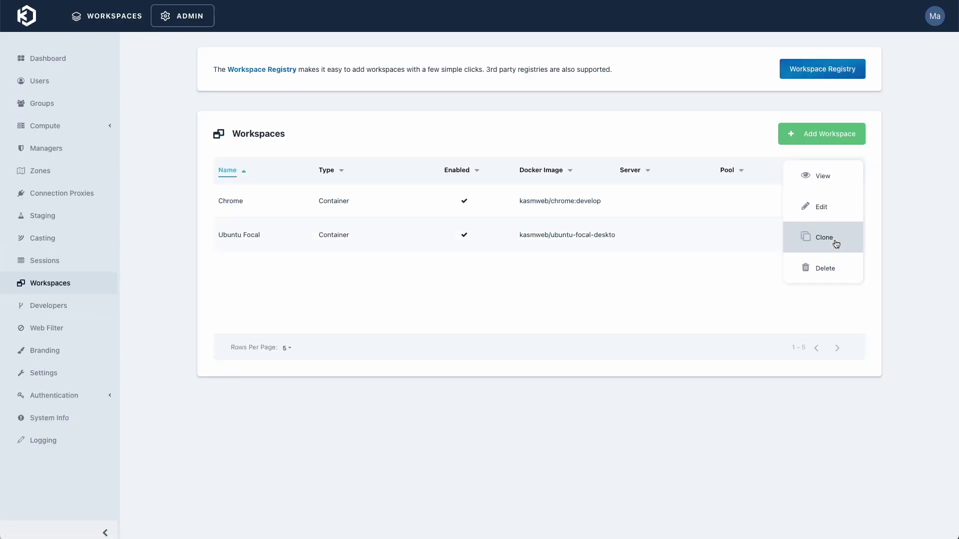
click(825, 211)
scroll(653, 333, down, 15)
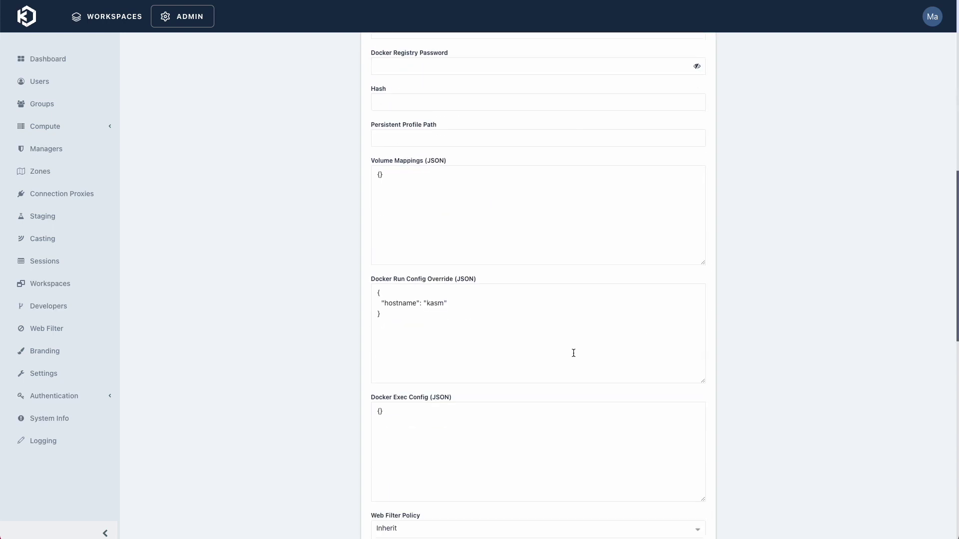
click(385, 359)
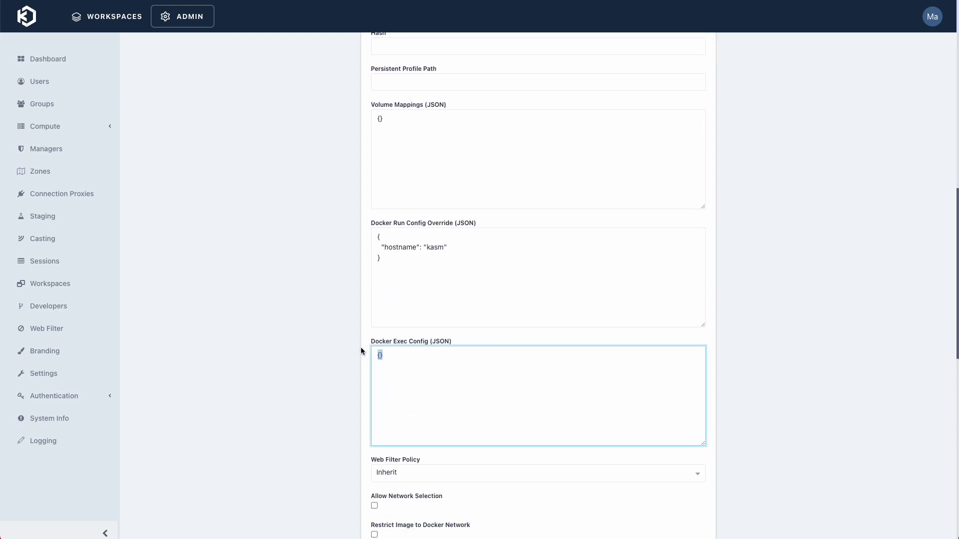
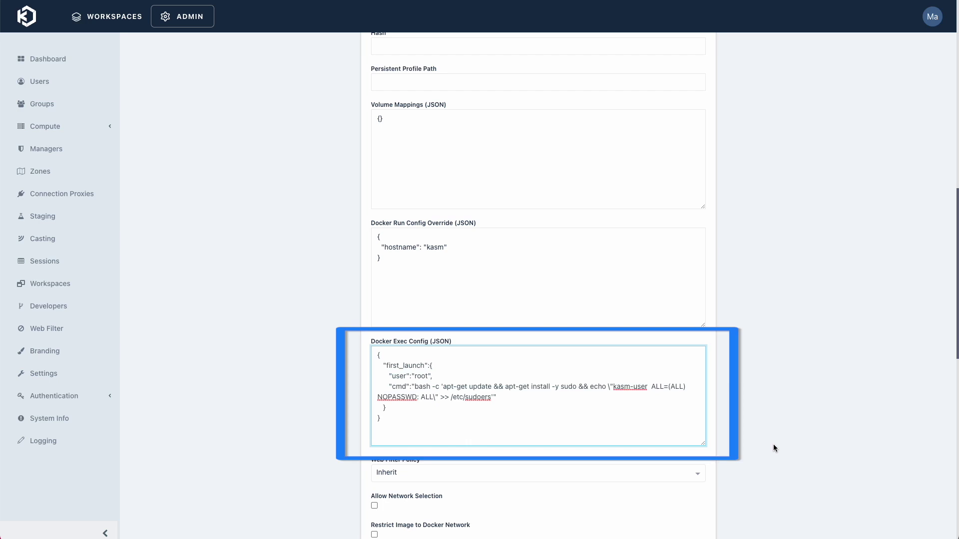
Submit the Ubuntu Focal first_launch sudo exec config, then launch an Ubuntu Focal session
scroll(773, 442, down, 10)
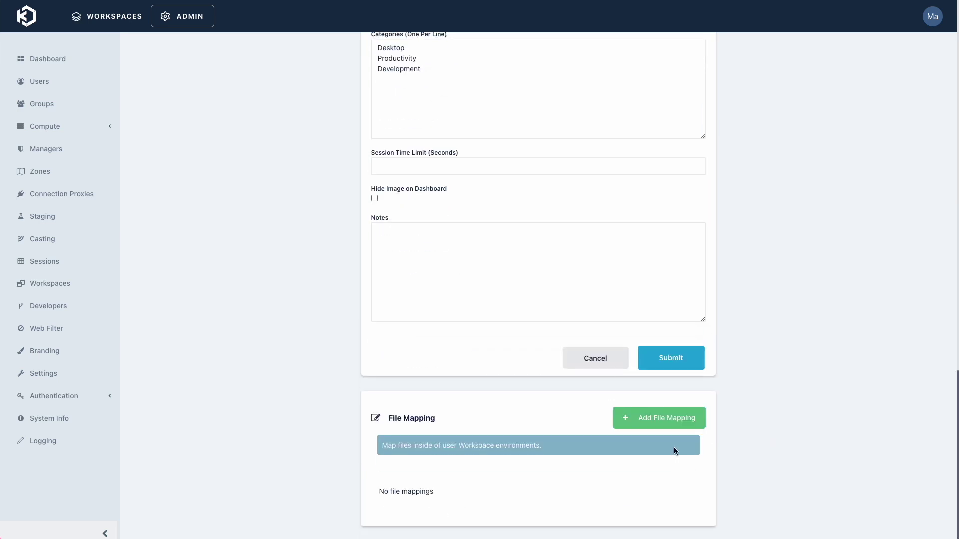
click(686, 367)
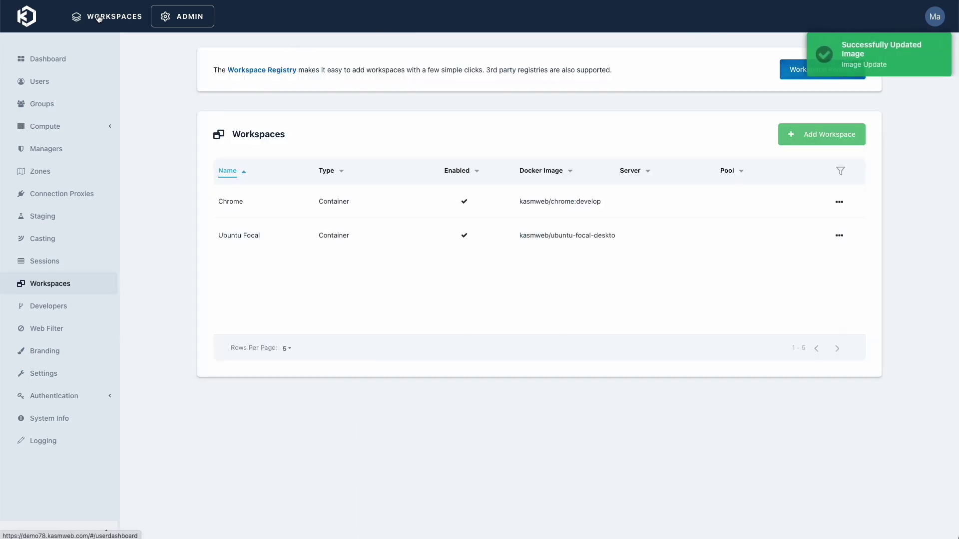
click(131, 15)
click(533, 275)
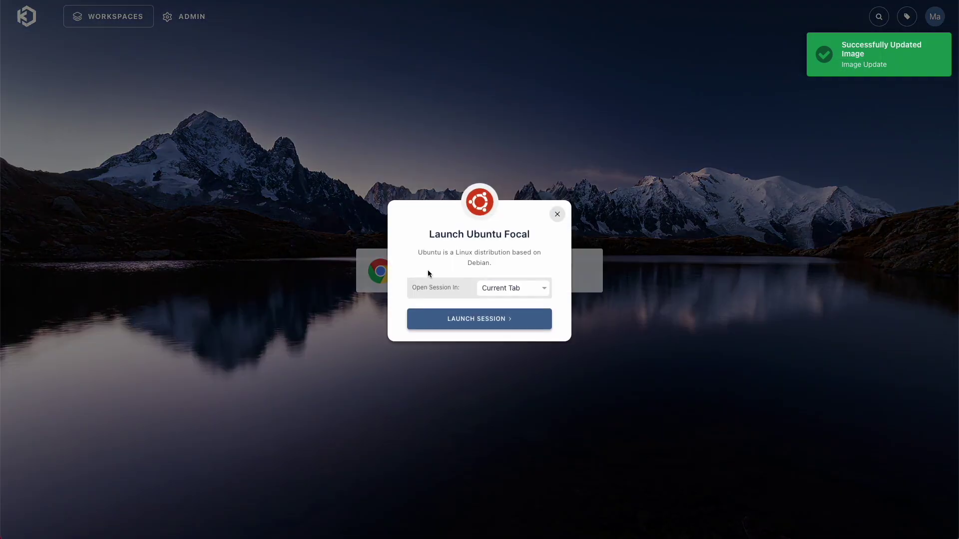
click(448, 321)
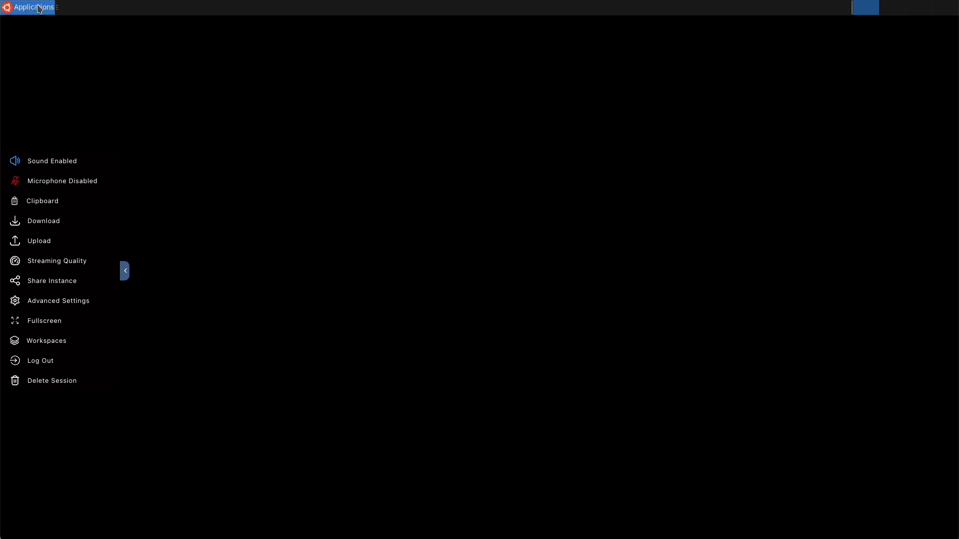
Open a centred Terminal Emulator window and run 'sudo apt update', retrying after the first failure
click(34, 7)
click(40, 34)
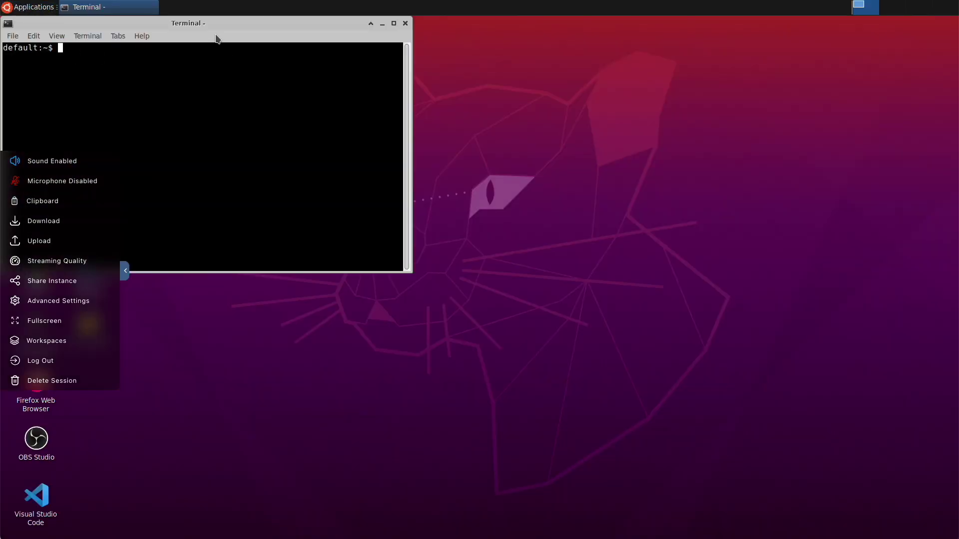
drag(218, 36, 394, 209)
text(sudo)
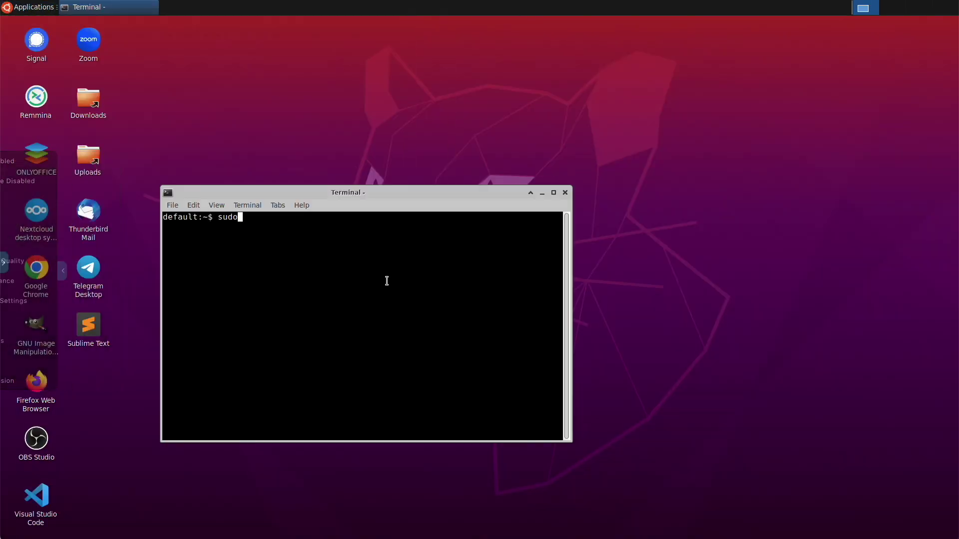
text( apt update)
key(Return)
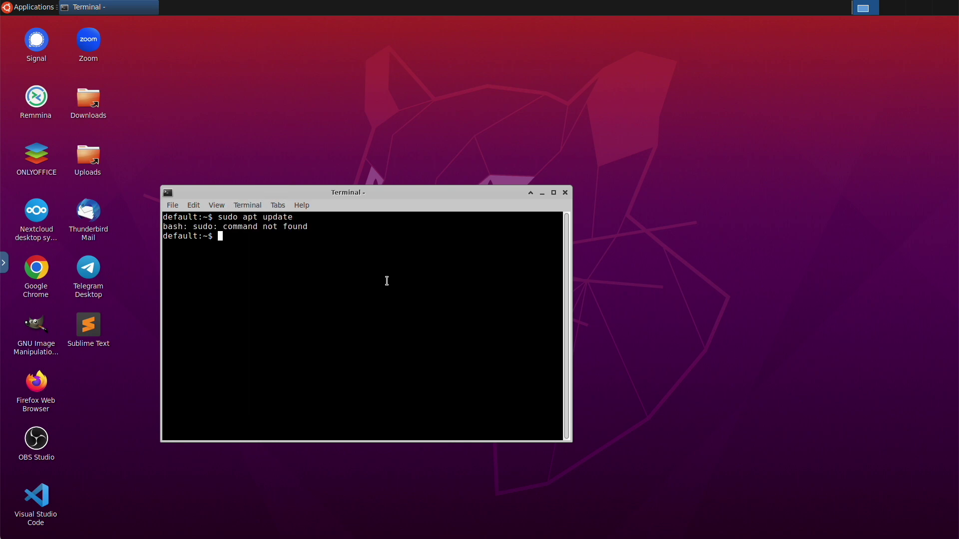
key(Up)
key(Return)
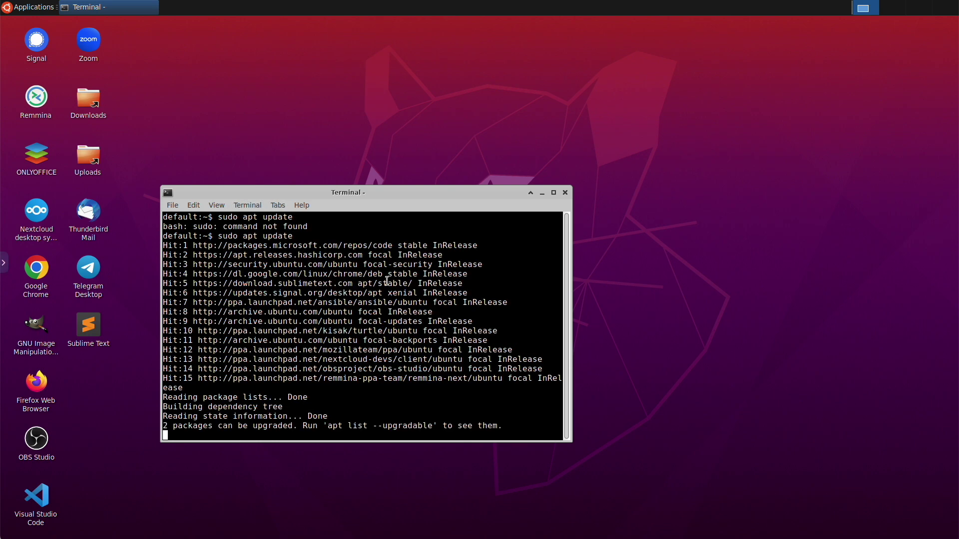
Install nmap with 'sudo apt install nmap', confirming with Y
text(sudo apt install nmap)
key(Return)
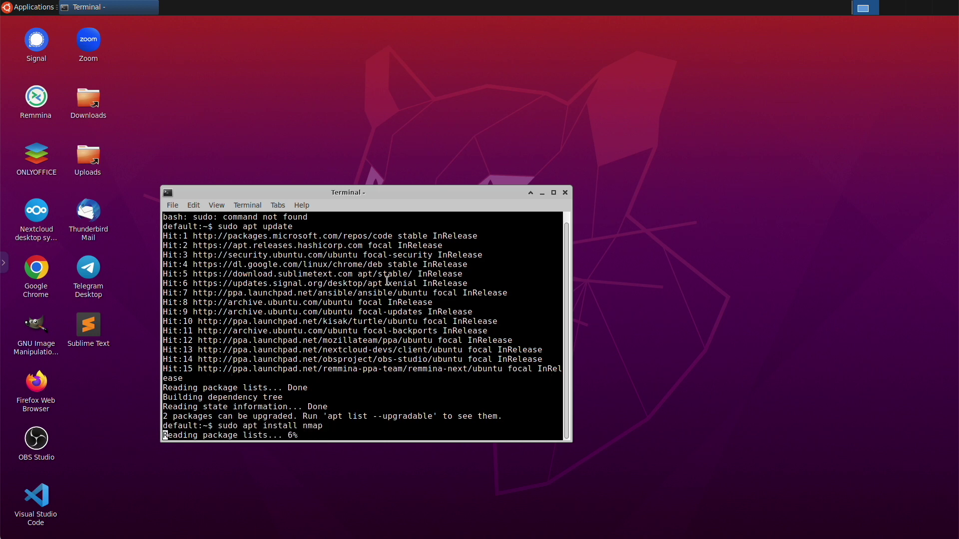
text(Y)
key(Return)
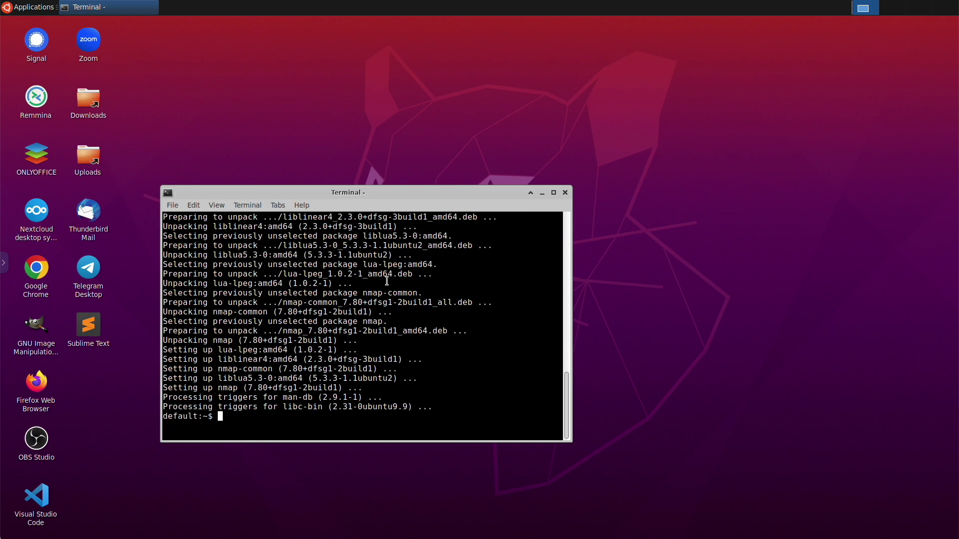
Run 'nmap --help' to verify the install, then clear the terminal
text(nmap --help)
key(Return)
key(ctrl+l)
Become root with 'sudo su' and run a pasted apt-get command removing the sudo package
text(sudo su)
key(Return)
right_click(328, 285)
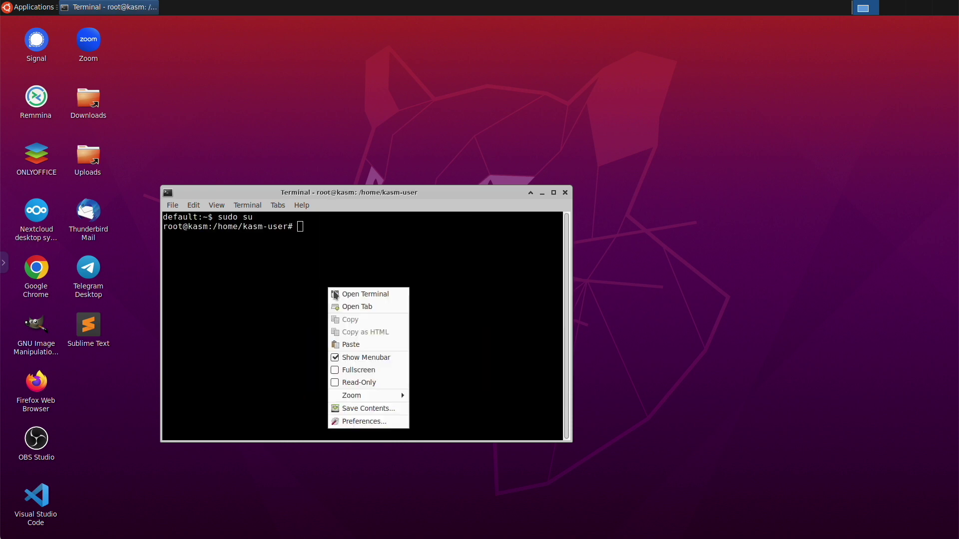
click(373, 342)
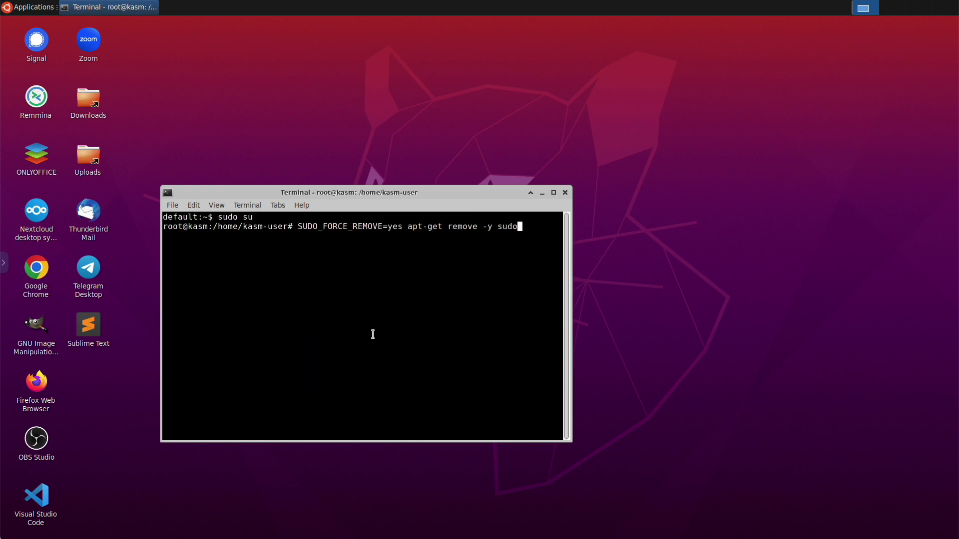
key(Return)
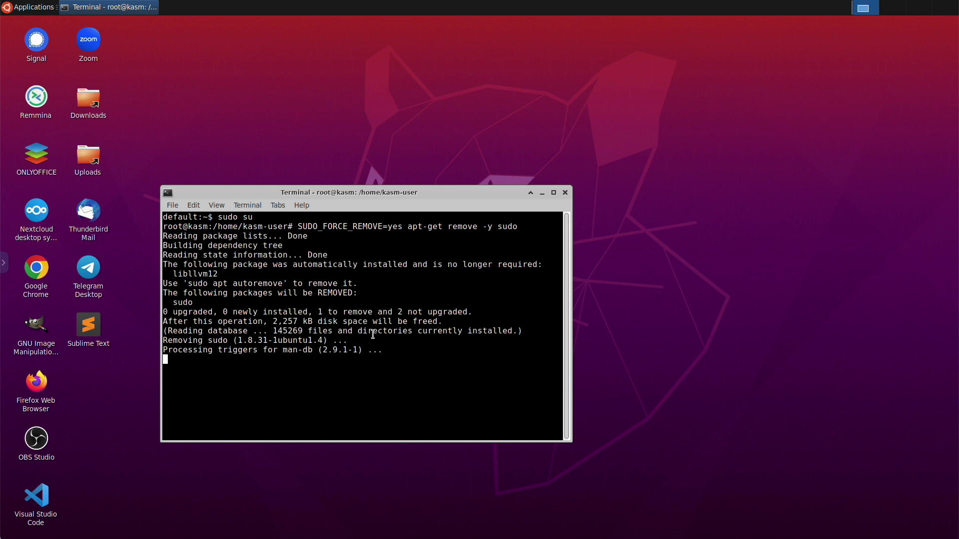
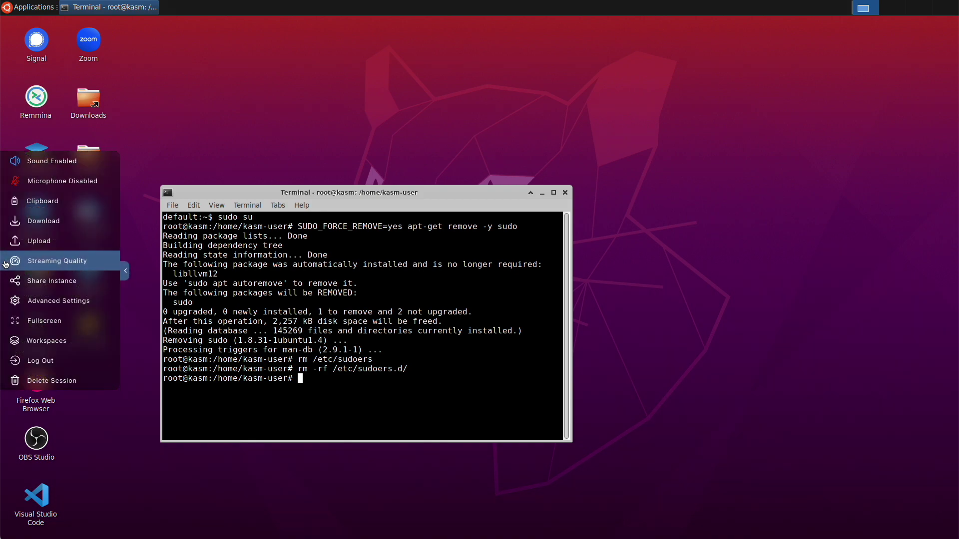
From Admin > Sessions, start creating an image from the running Ubuntu Focal session
click(36, 344)
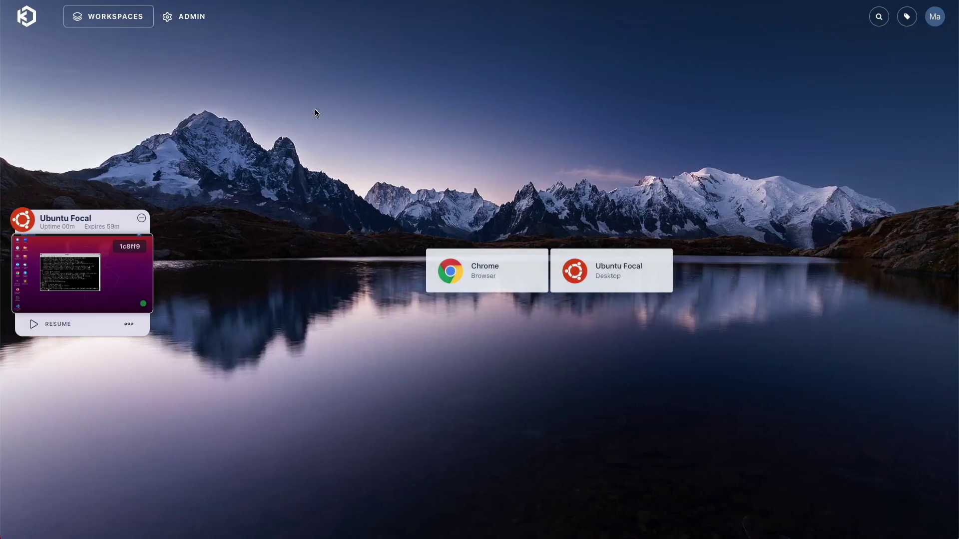
click(168, 16)
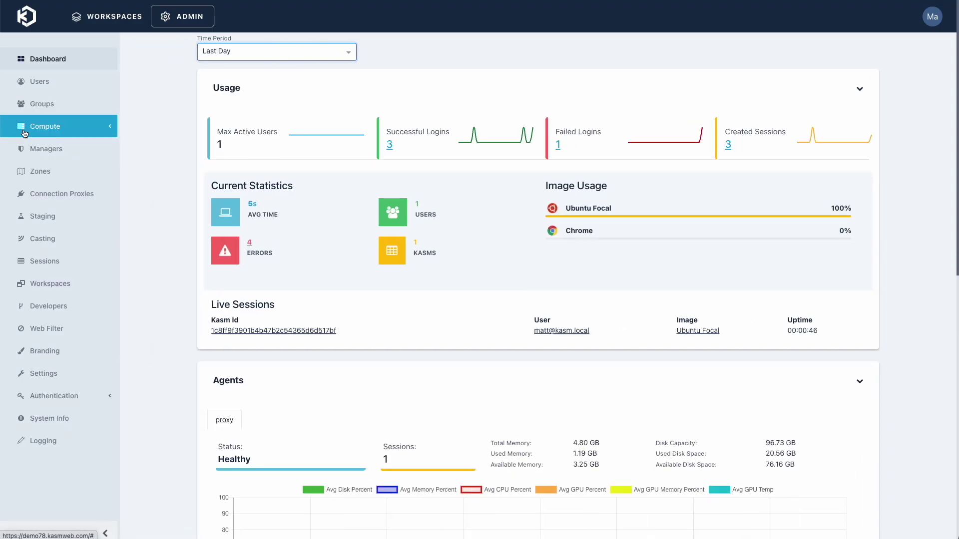
click(41, 238)
click(41, 260)
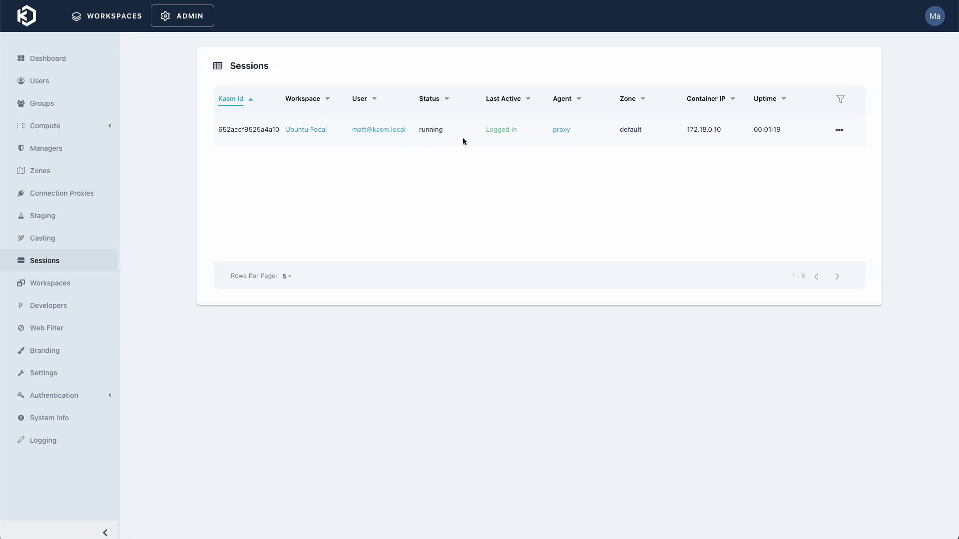
click(839, 131)
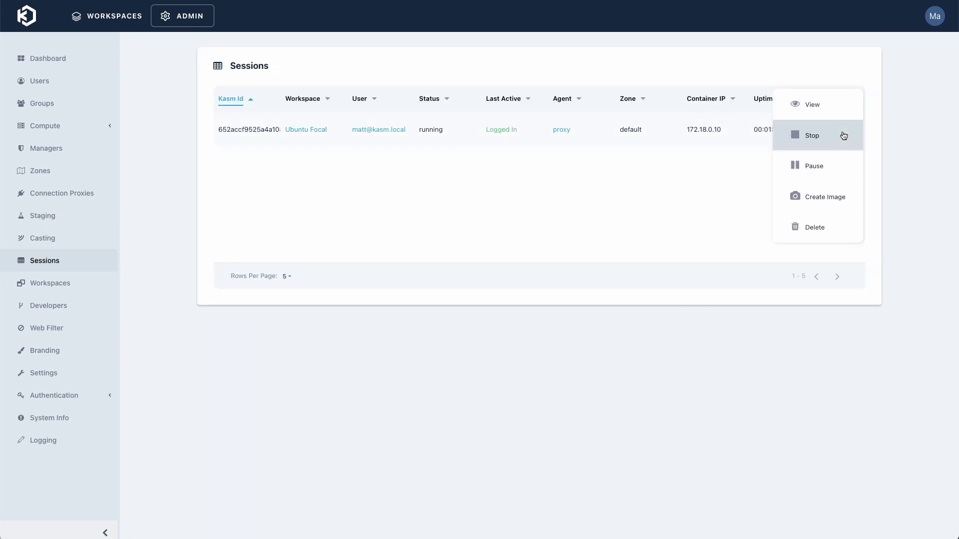
click(828, 200)
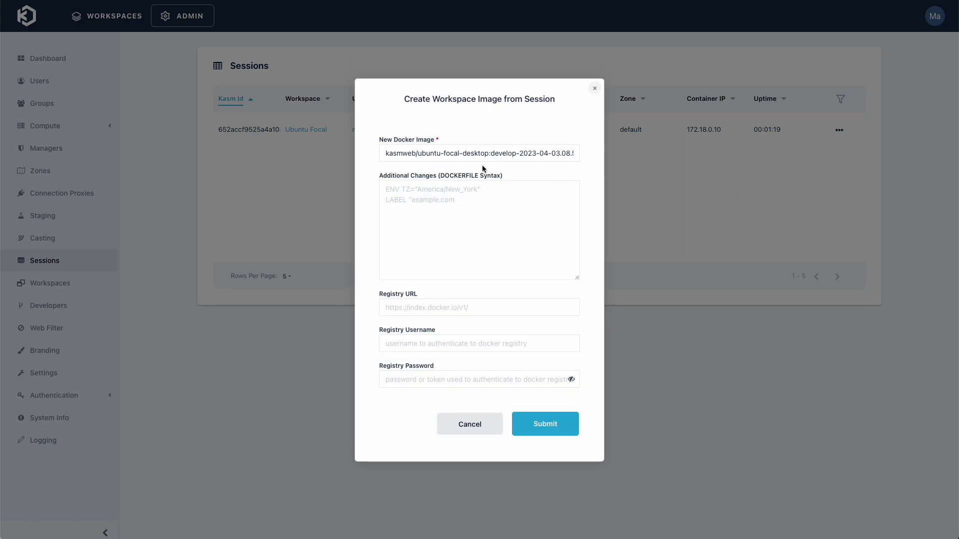
Review the prefilled Docker image name, Additional Changes, and registry URL, username and password fields
drag(487, 153, 359, 155)
click(422, 154)
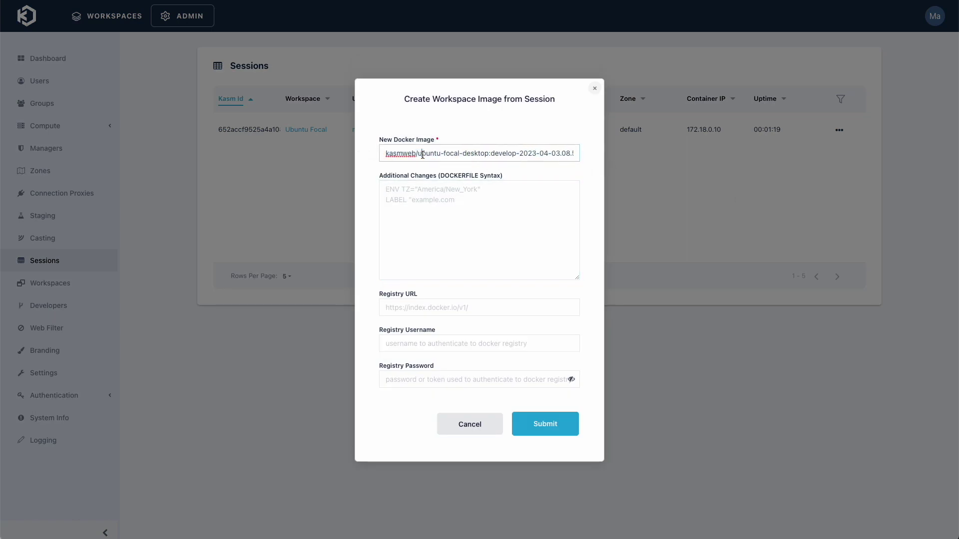
click(419, 192)
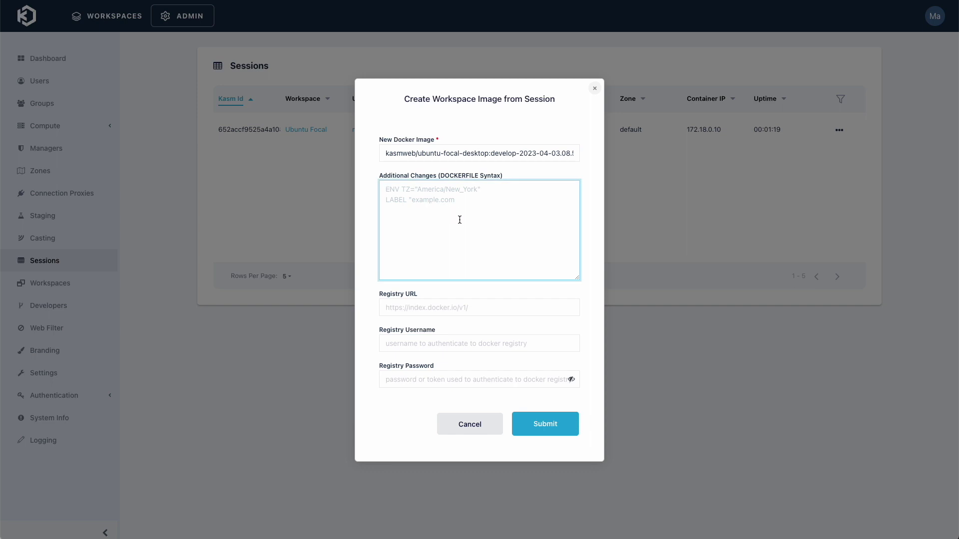
click(491, 307)
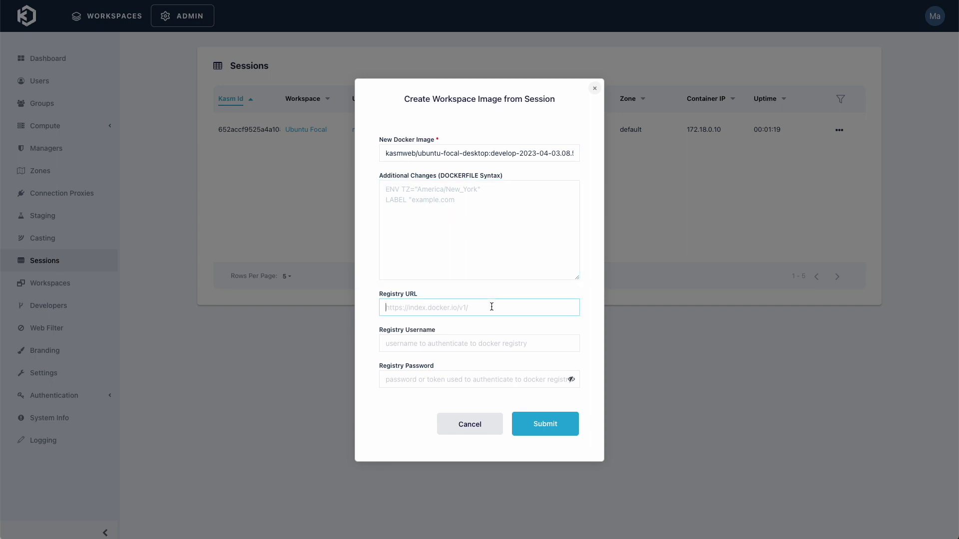
click(479, 343)
click(464, 375)
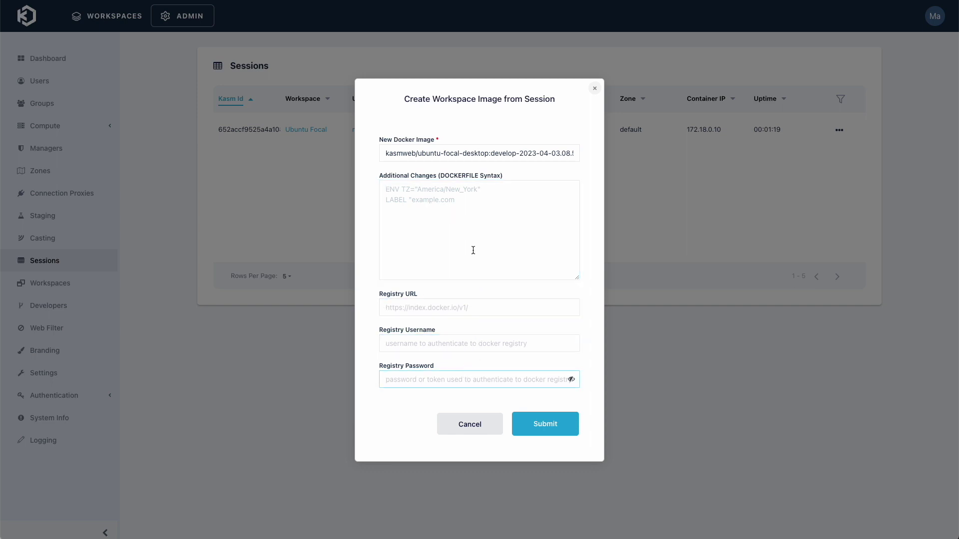
Submit the image request and rename the workspace to 'Ubuntu Focal with nmap'
click(534, 432)
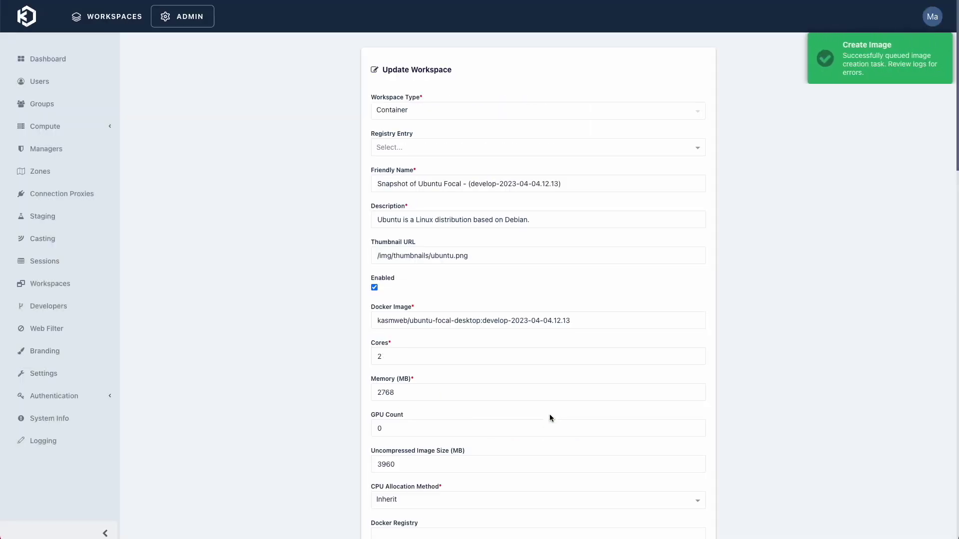
drag(581, 189, 464, 183)
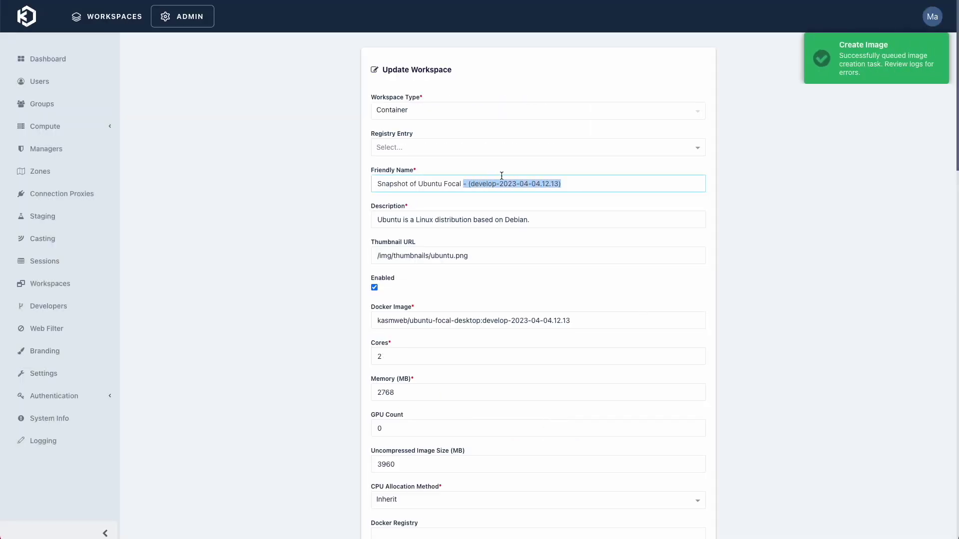
text(with nma)
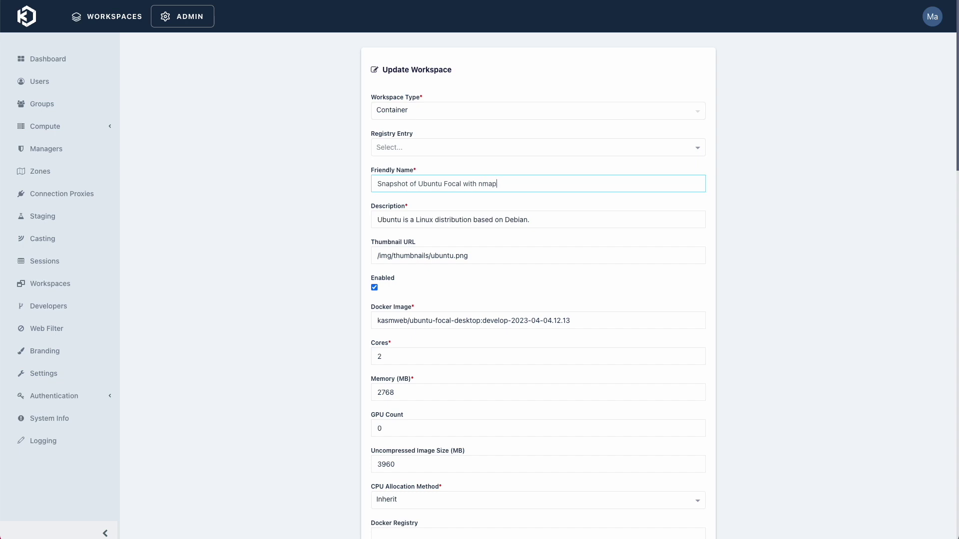
drag(420, 184, 348, 180)
key(BackSpace)
Replace the Docker Exec Config JSON with {} and save the workspace
scroll(434, 300, down, 15)
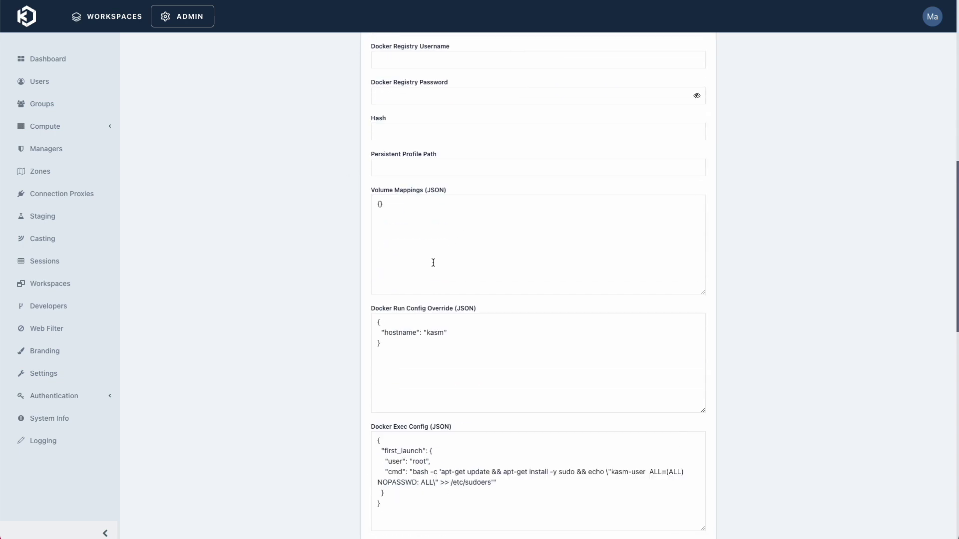
drag(392, 378, 365, 320)
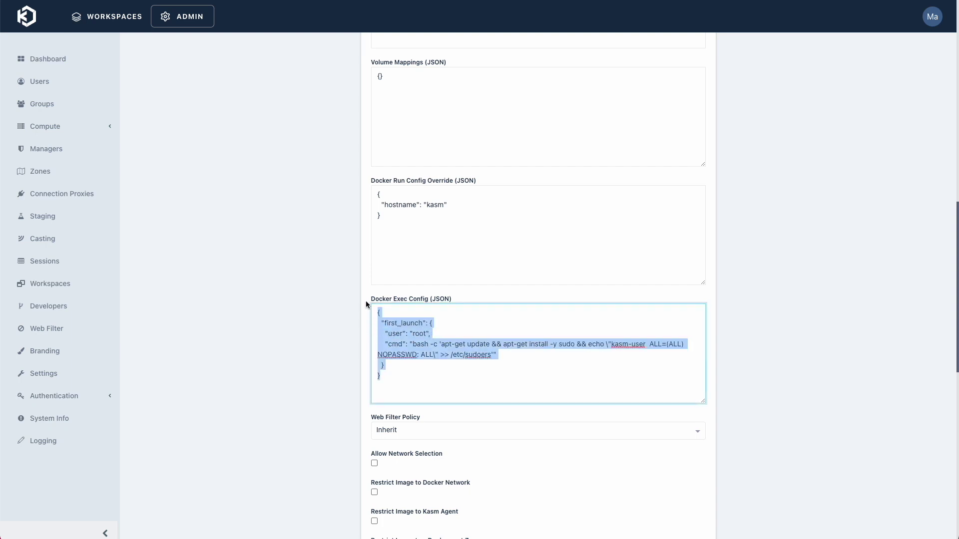
text({})
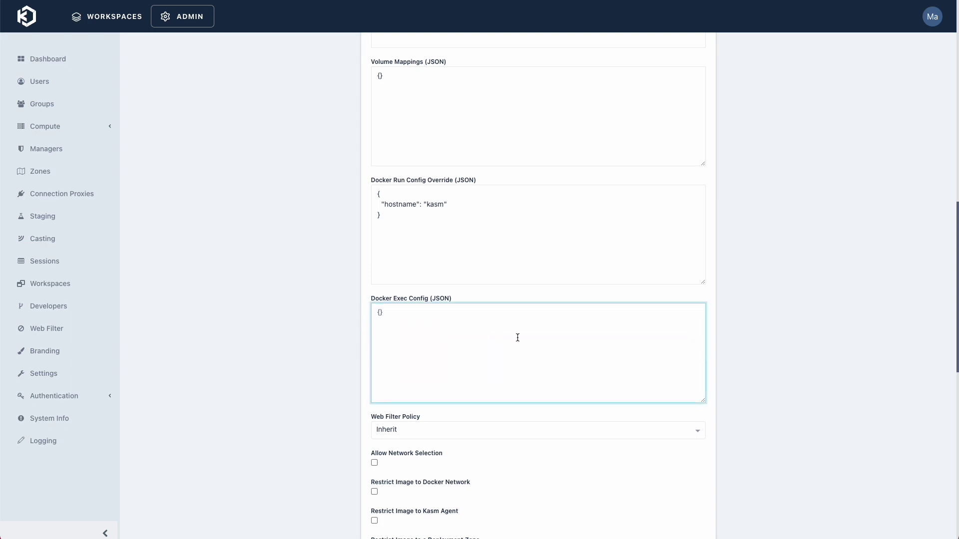
scroll(520, 339, down, 10)
click(677, 370)
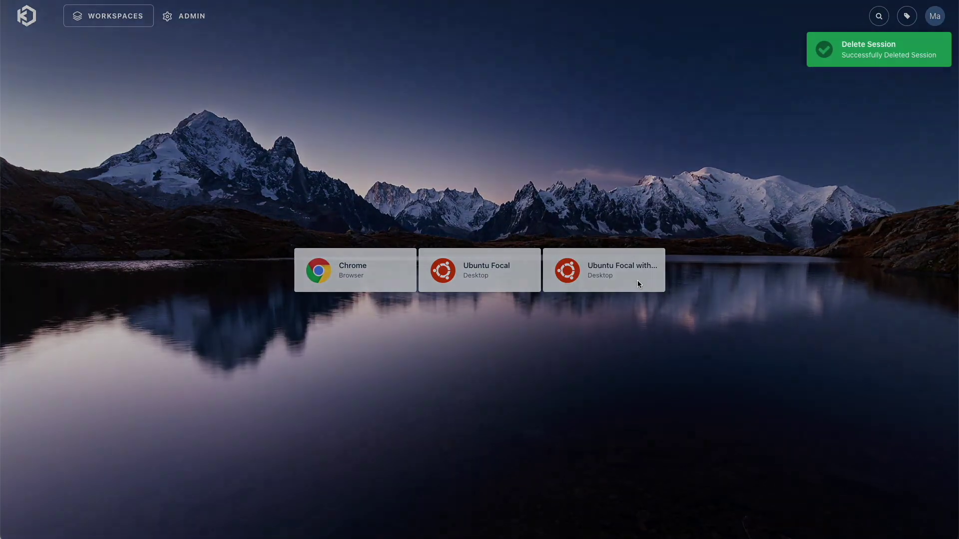
Launch Ubuntu Focal with nmap and run nmap --help in a Terminal Emulator window
click(637, 284)
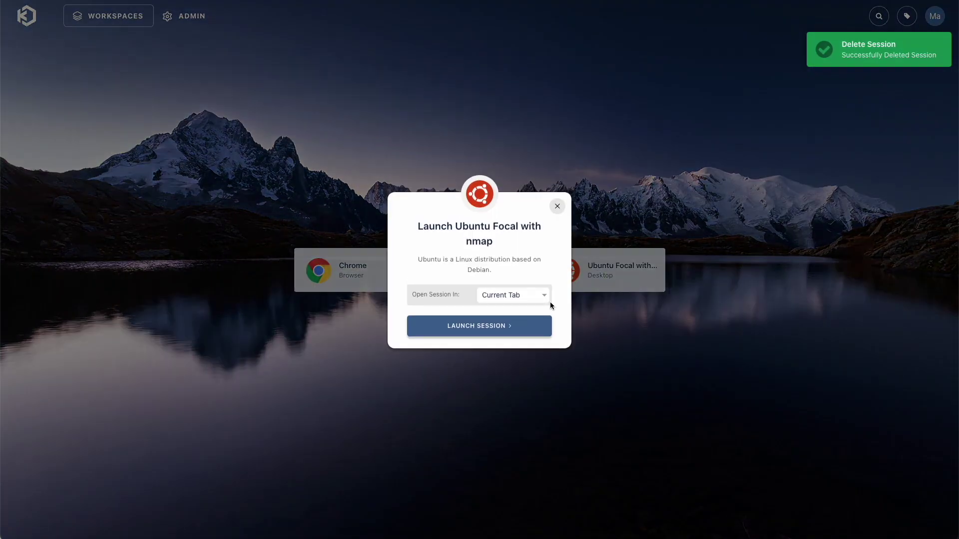
click(516, 325)
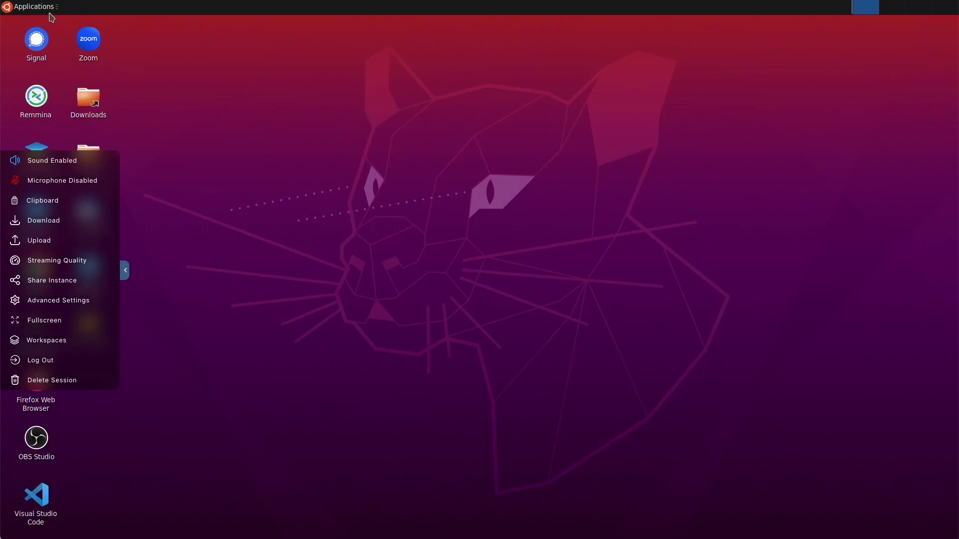
click(49, 7)
click(55, 34)
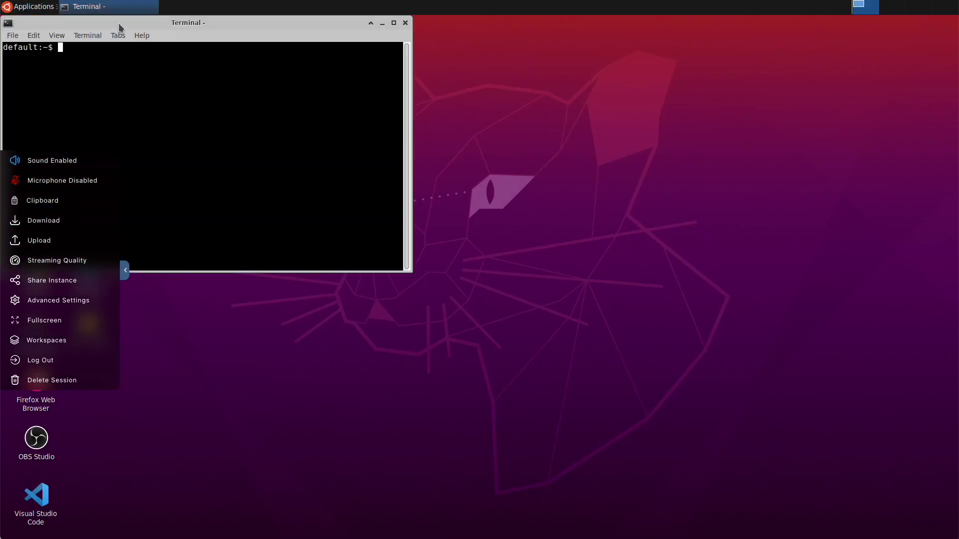
drag(120, 27, 388, 171)
text(nmap --hel)
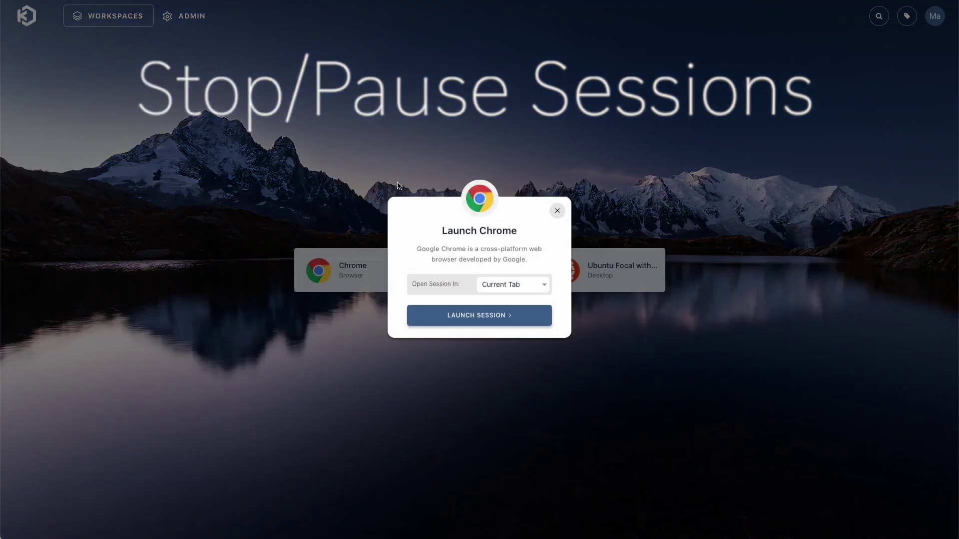
Launch Chrome, load apple.com, then pause that Chrome session from the dashboard
click(457, 320)
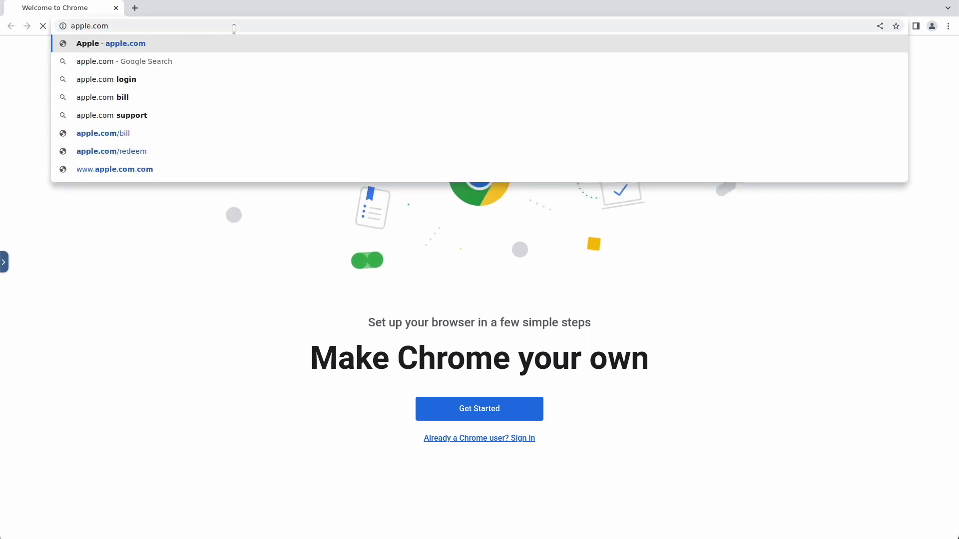
key(Return)
click(6, 259)
click(24, 334)
click(129, 325)
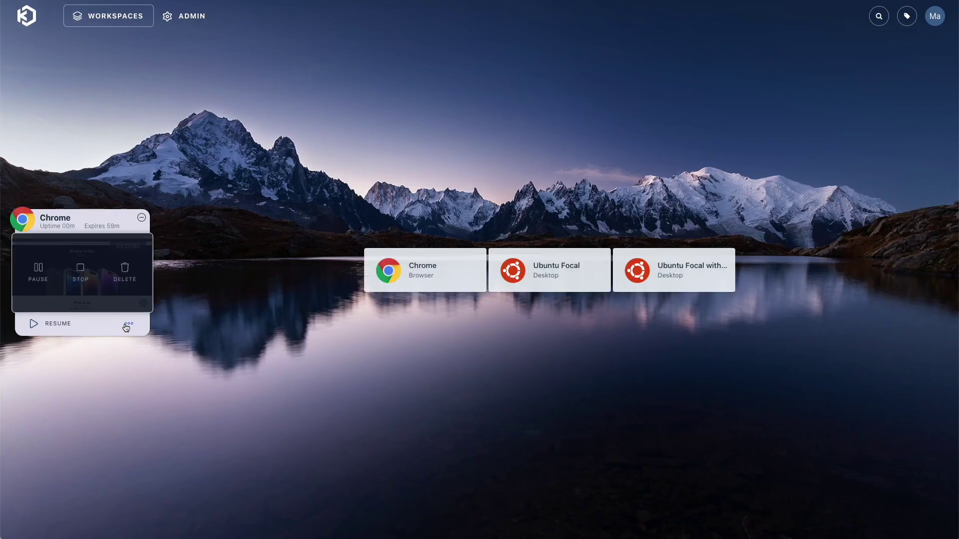
click(38, 271)
click(442, 302)
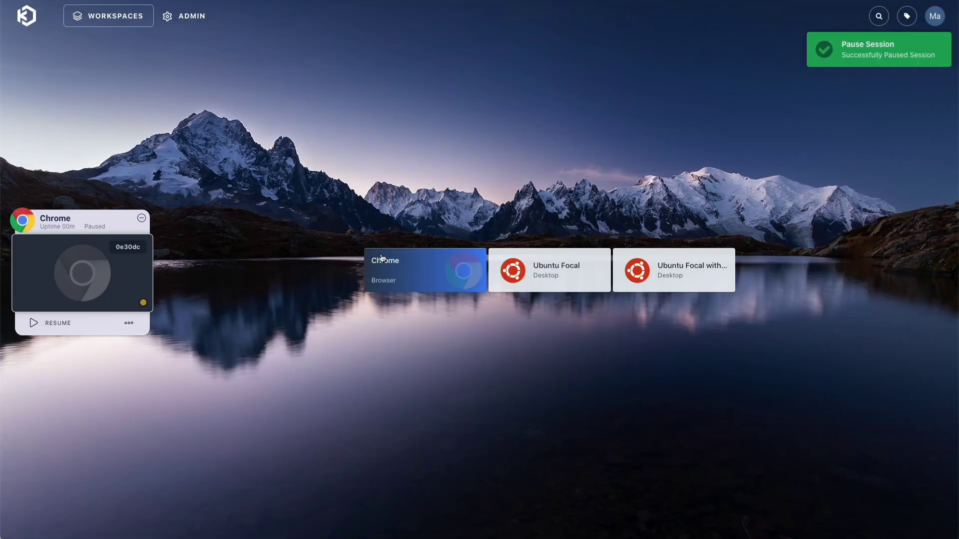
Resume the paused Chrome session, then attempt another Chrome launch and close the failed dialog
click(424, 270)
click(479, 316)
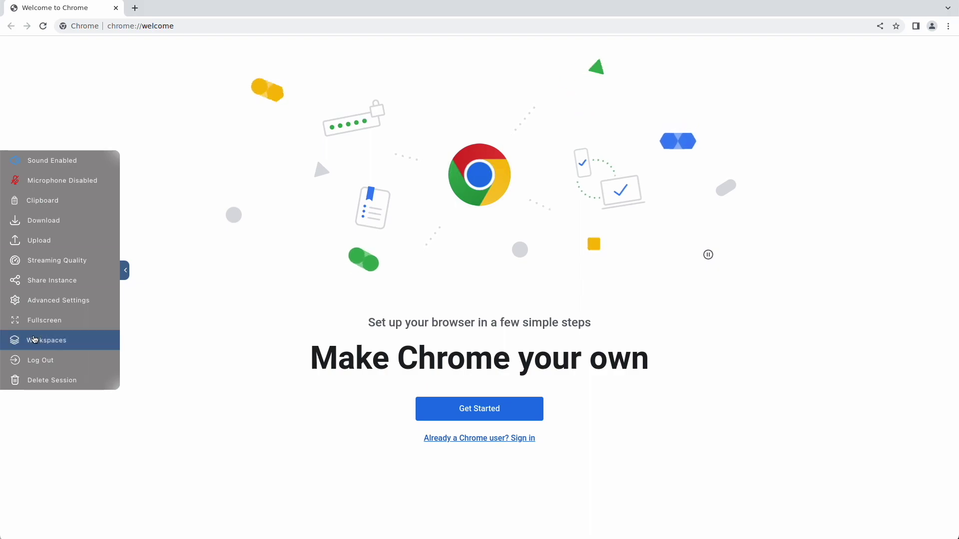
click(34, 339)
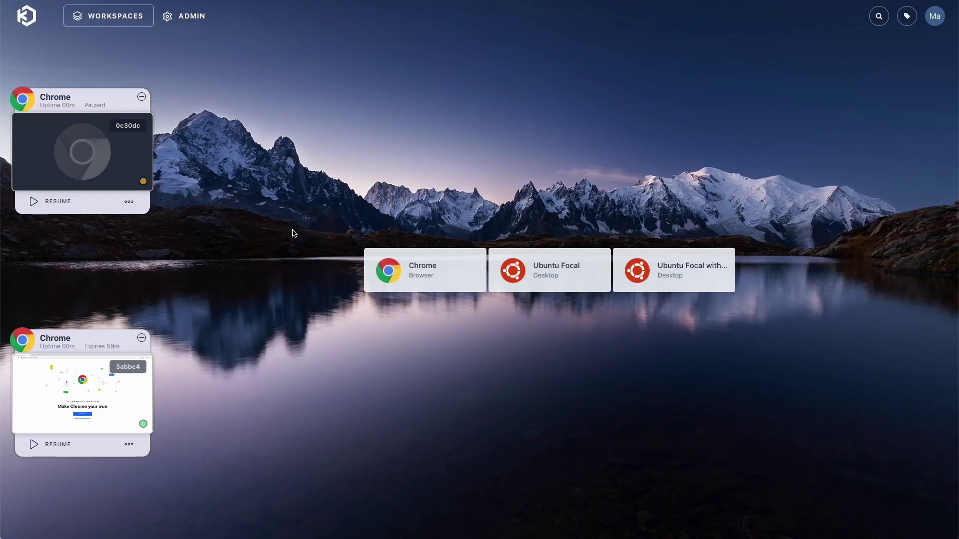
click(424, 269)
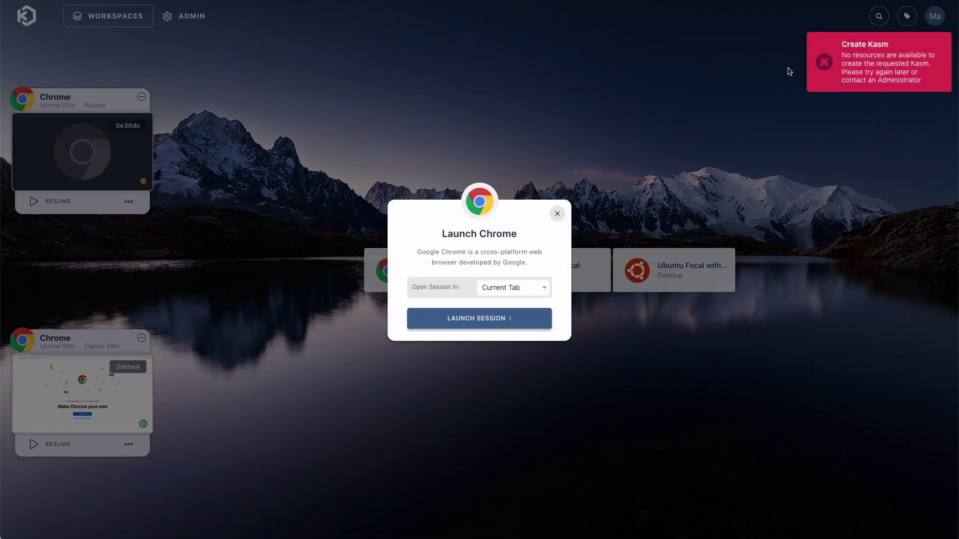
click(276, 192)
Pause the second Chrome session and resume the first one
click(129, 201)
click(128, 444)
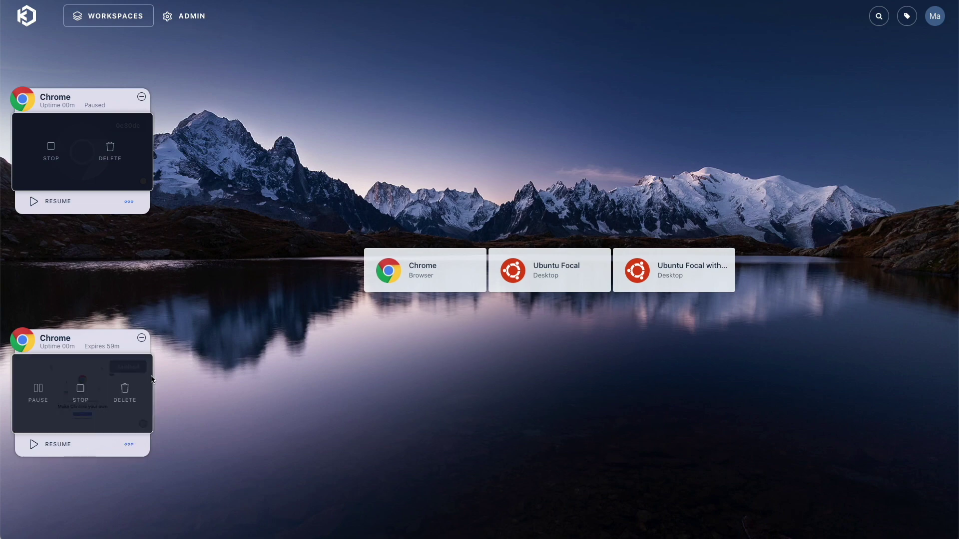
click(83, 396)
click(446, 299)
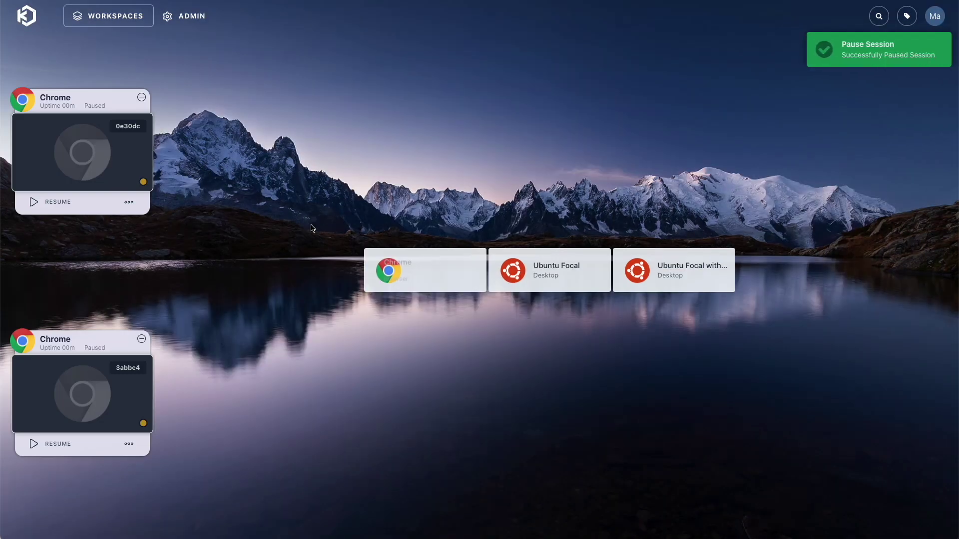
click(53, 202)
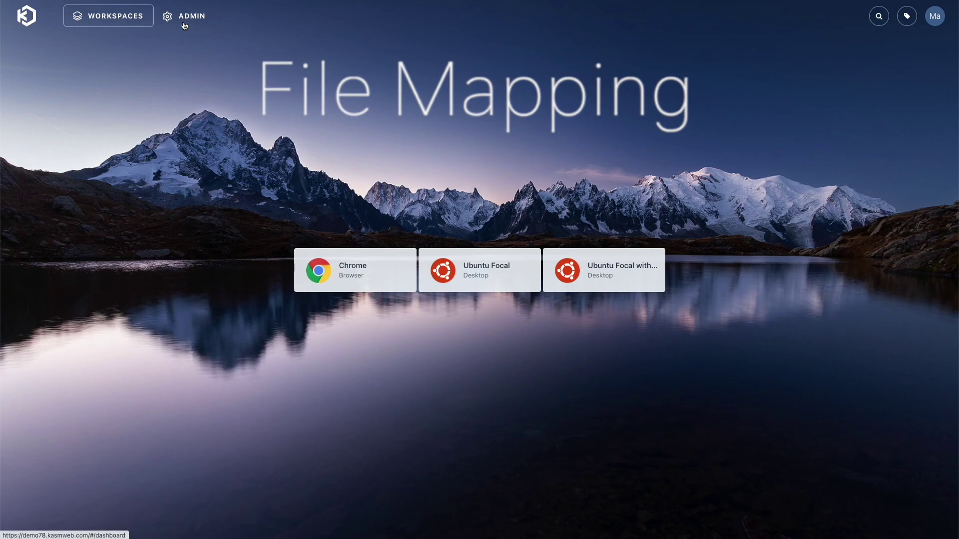
Review the admin user's settings under Admin > Users
click(183, 22)
scroll(181, 42, down, 1)
click(80, 81)
click(839, 138)
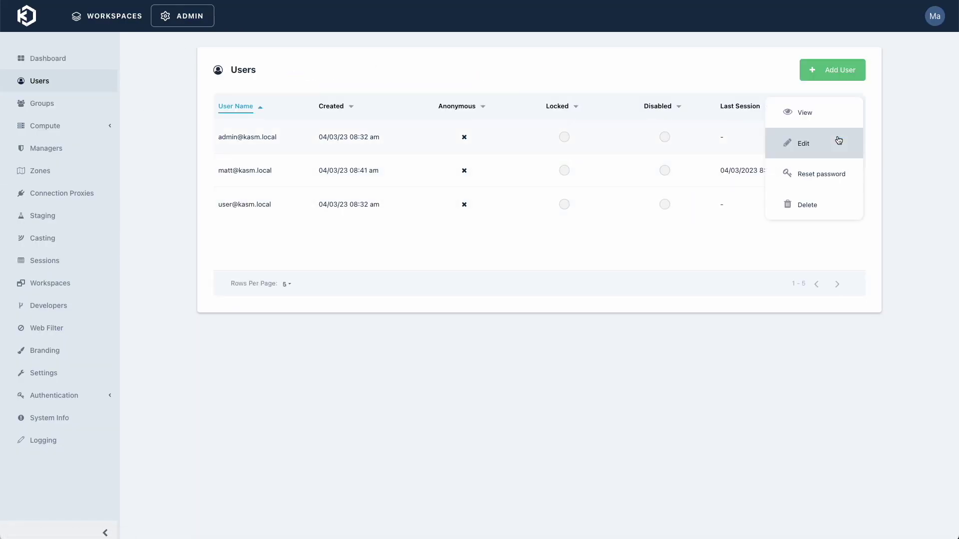
click(811, 145)
scroll(441, 292, down, 20)
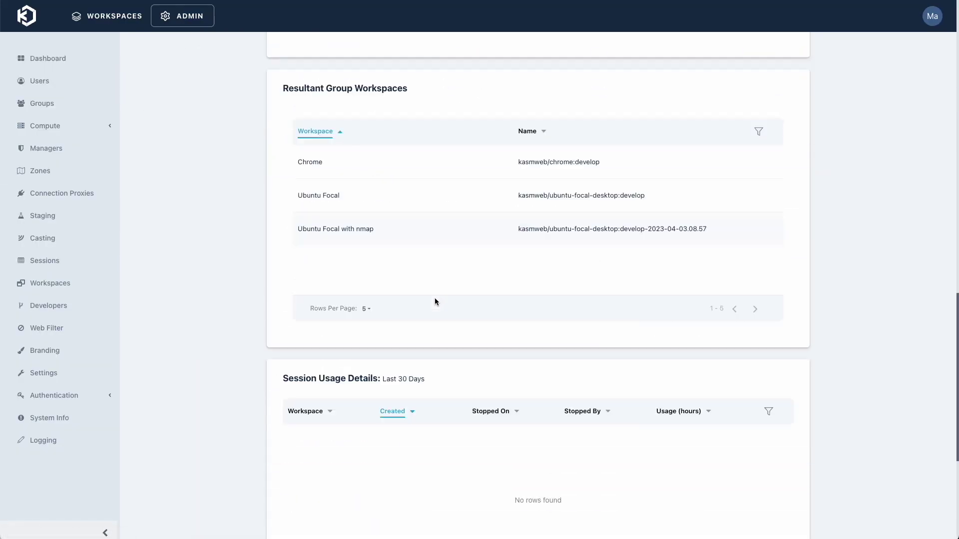
View the Administrators group details under Groups
click(60, 103)
click(839, 137)
click(824, 159)
scroll(250, 287, down, 10)
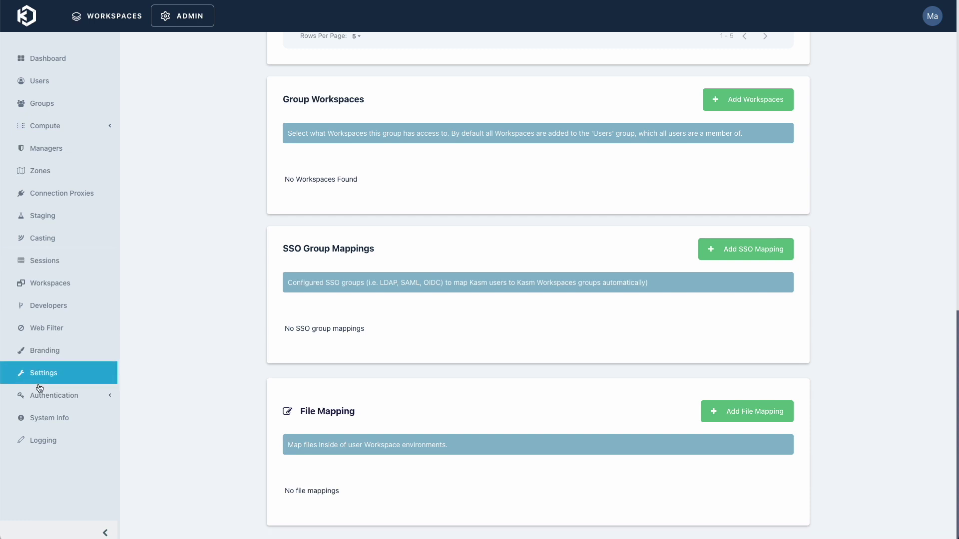
Edit the Chrome workspace and add a new file mapping
click(45, 287)
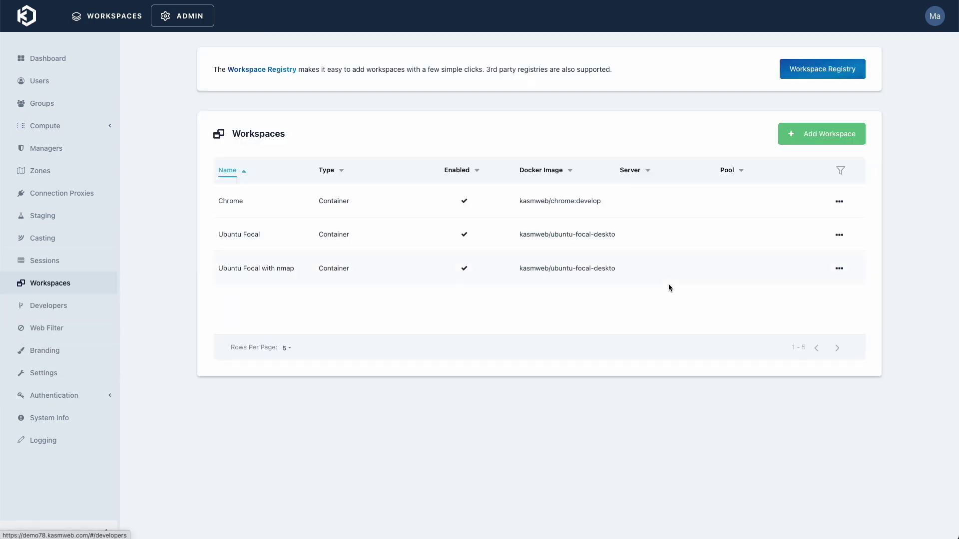
click(840, 203)
click(822, 205)
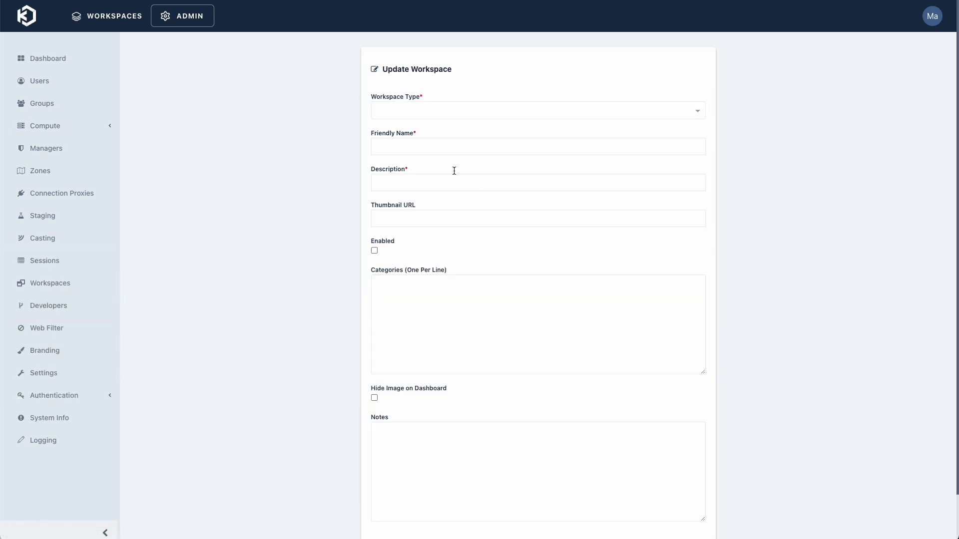
scroll(253, 224, down, 20)
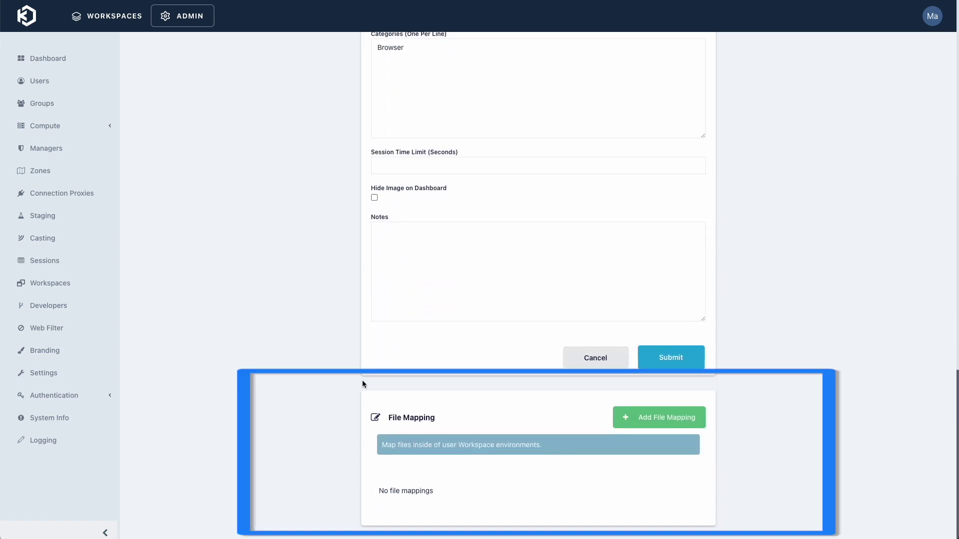
click(669, 425)
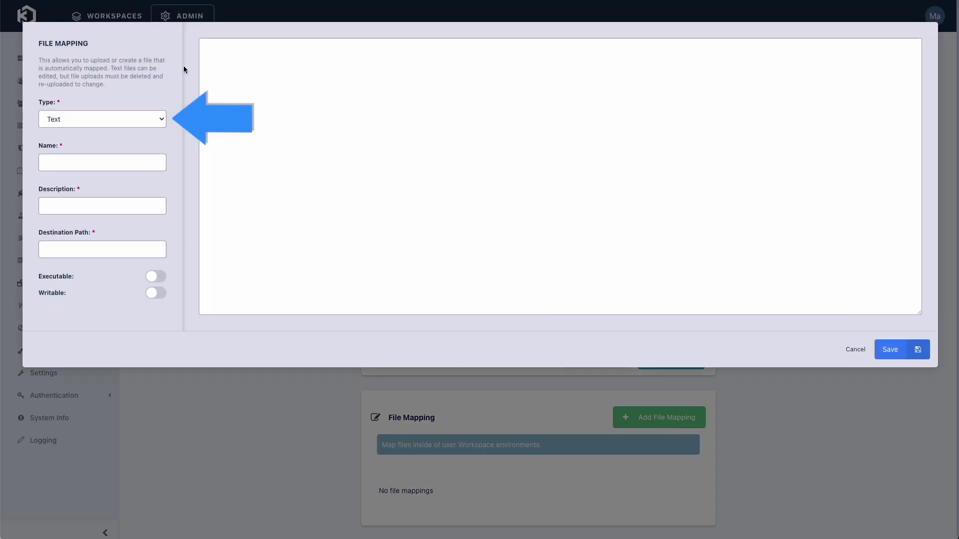
Name the mapping 'Chrome Favorites', paste the policy destination path and ManagedBookmarks JSON, and save
click(68, 163)
text(Chro)
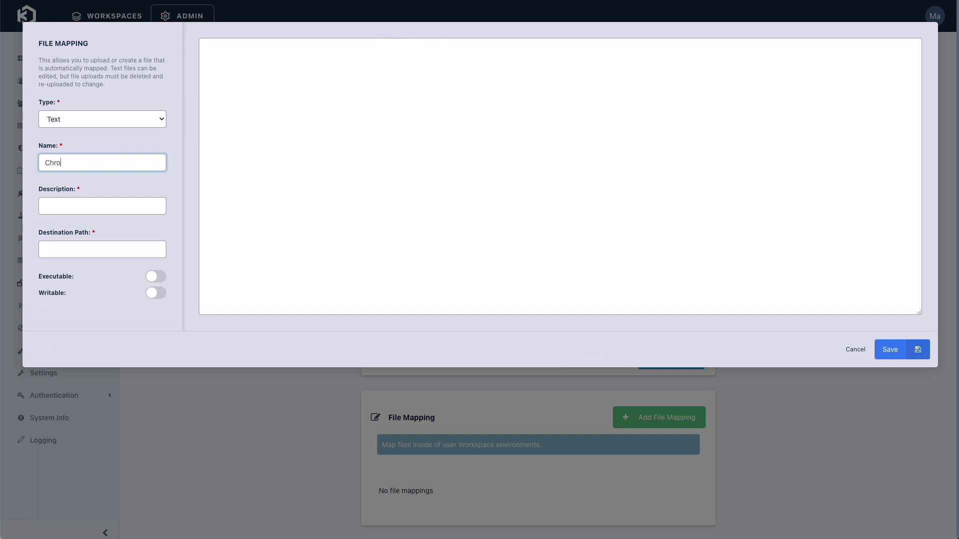
text(me Favorites)
key(Tab)
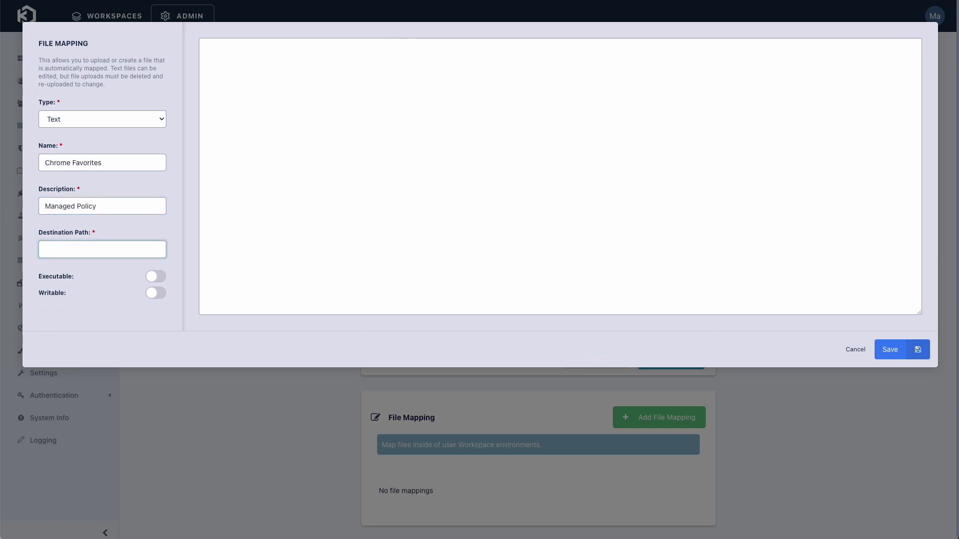
key(ctrl+v)
click(328, 162)
key(ctrl+v)
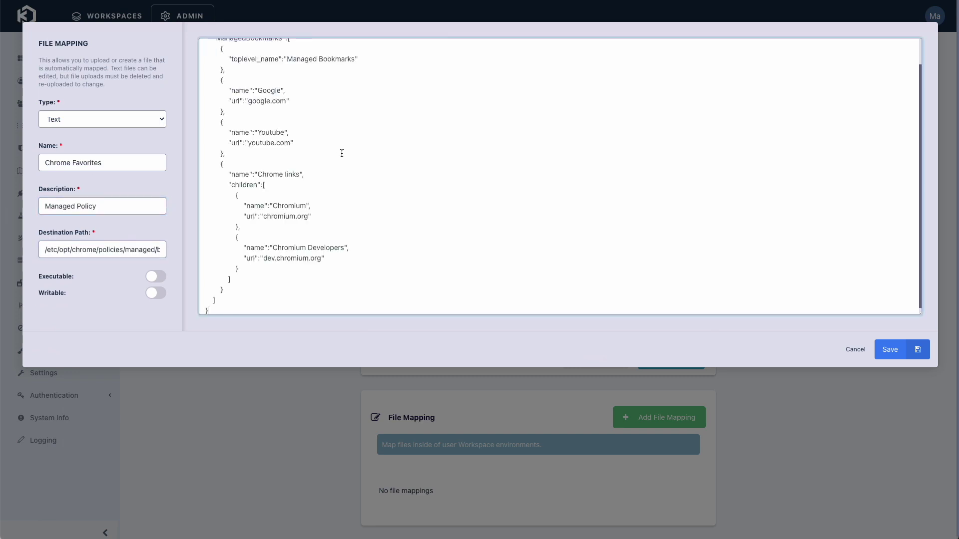
click(279, 160)
scroll(289, 181, up, 1)
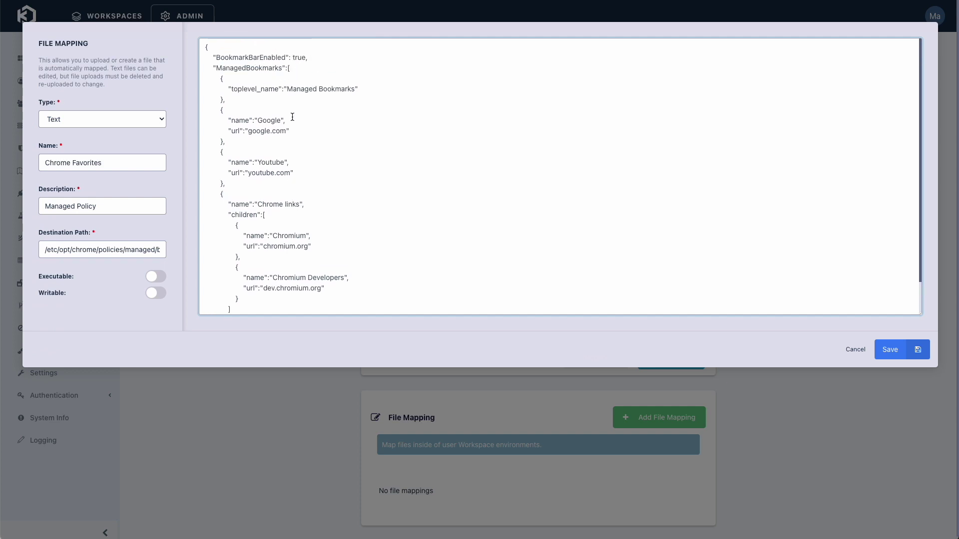
scroll(299, 165, down, 1)
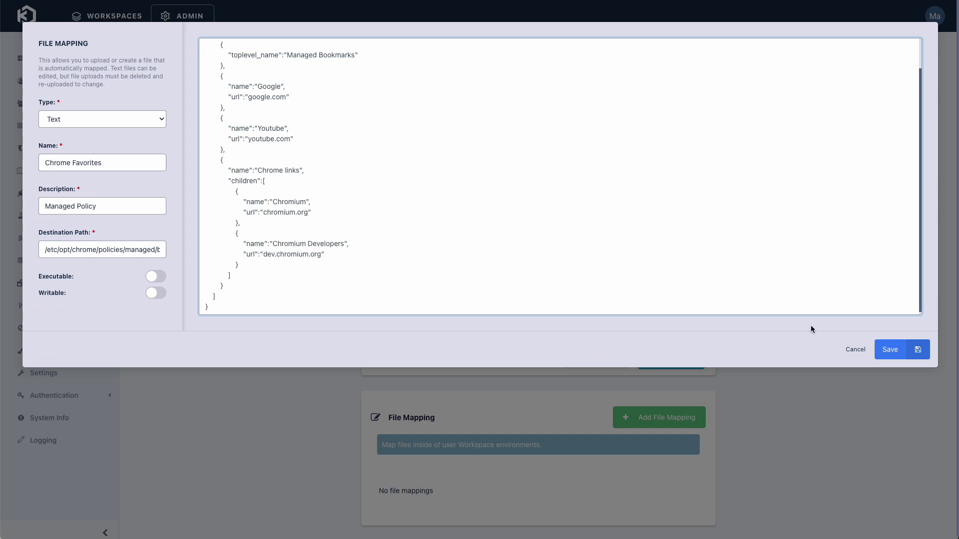
click(893, 350)
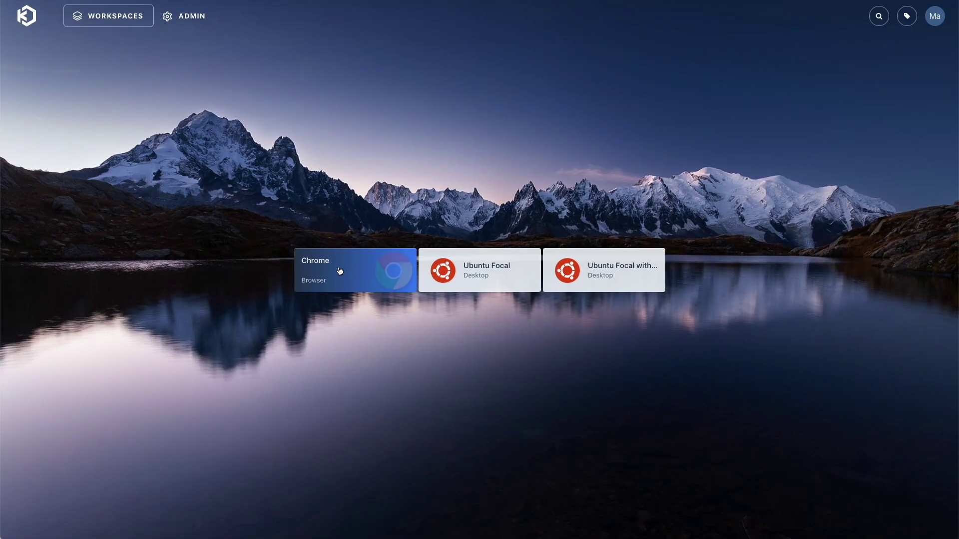
Launch a Chrome session and open the Managed Bookmarks folder on the bookmarks bar
click(341, 271)
click(479, 319)
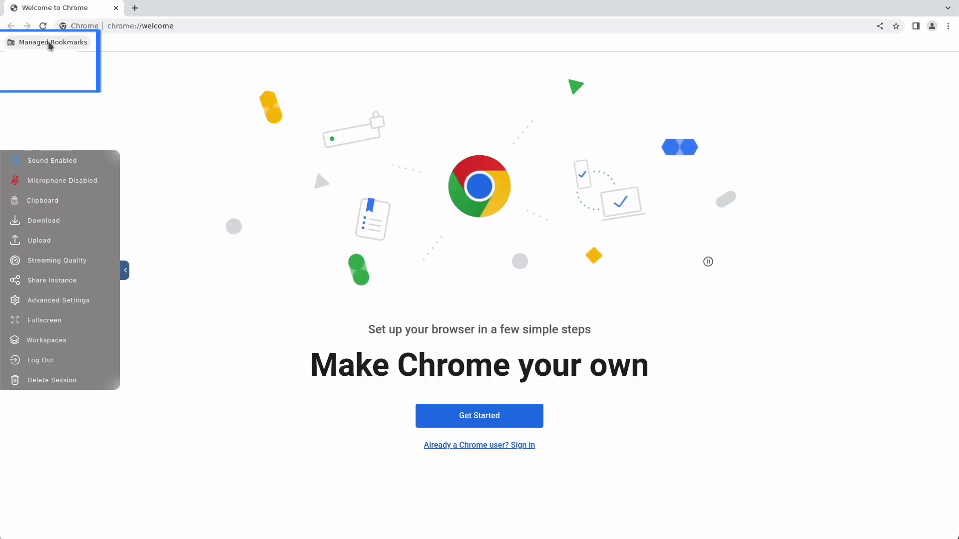
click(48, 42)
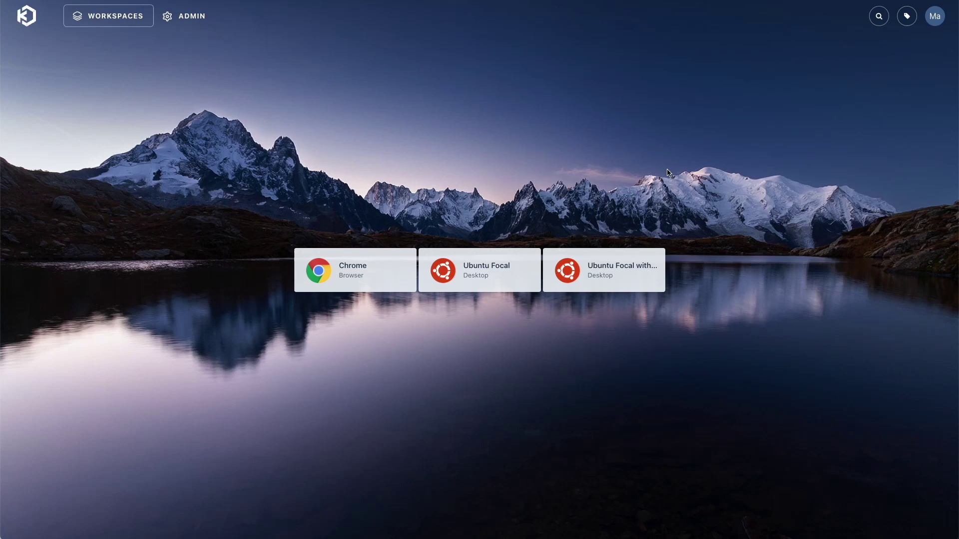
Download the public key from the profile's SSH Keys page and dismiss the download bar
click(936, 19)
click(915, 181)
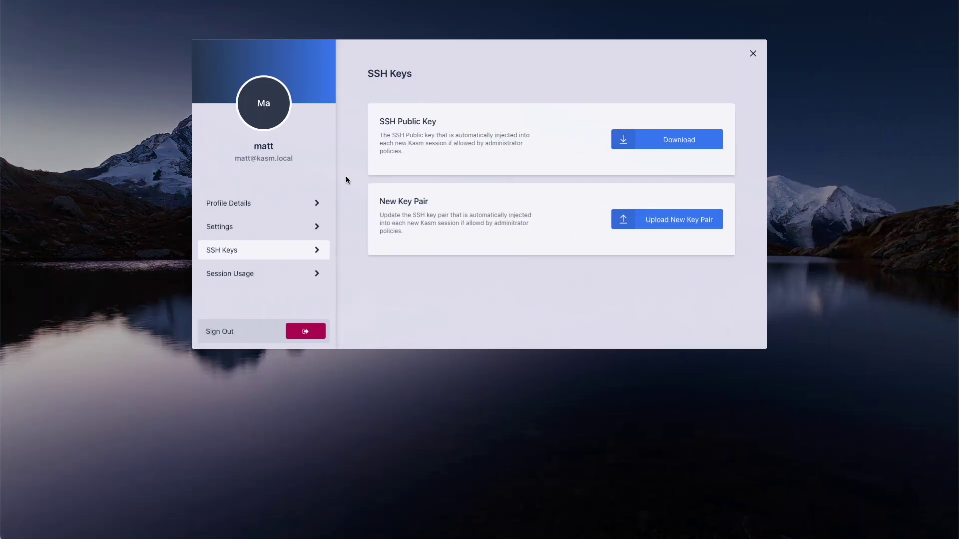
click(695, 146)
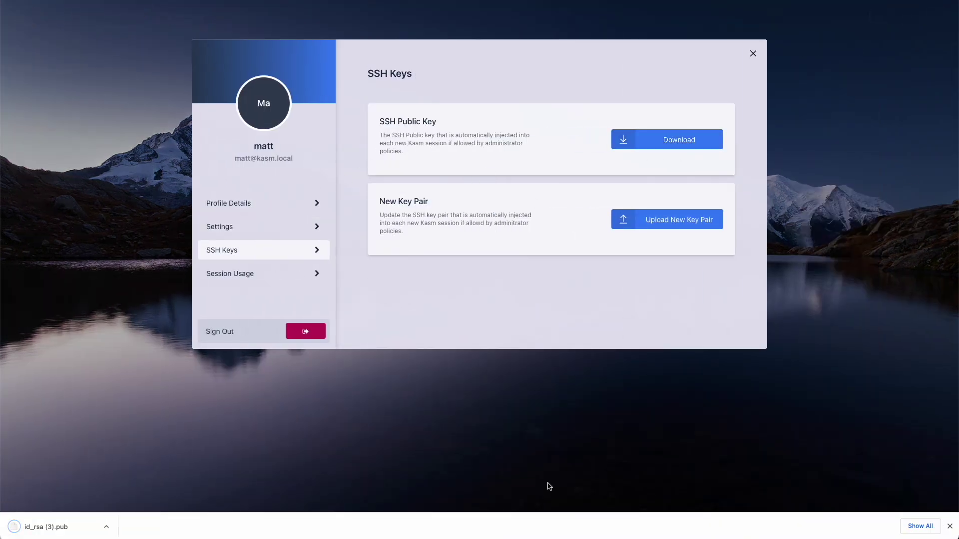
click(950, 526)
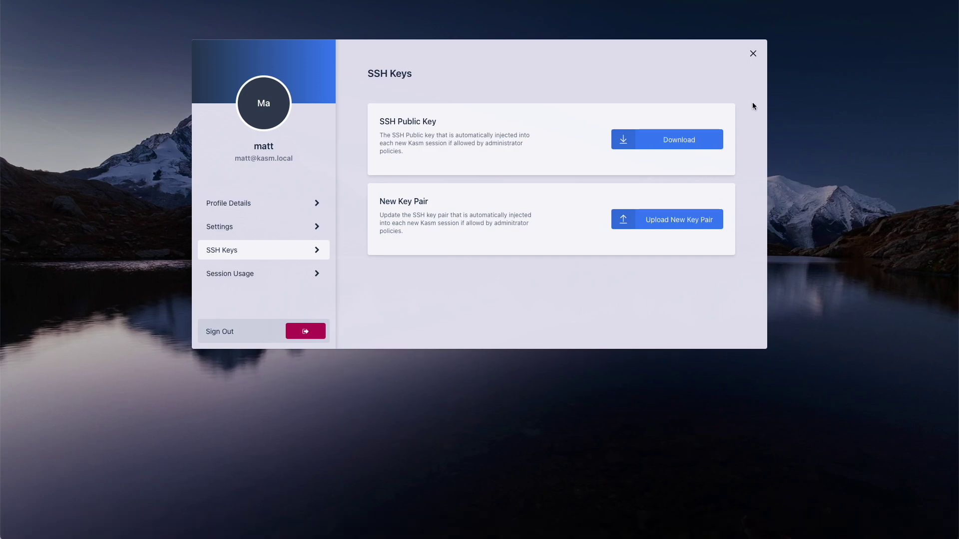
Start a new enabled server My SSH Server at 150.136.205.157 with SSH connection type
click(752, 54)
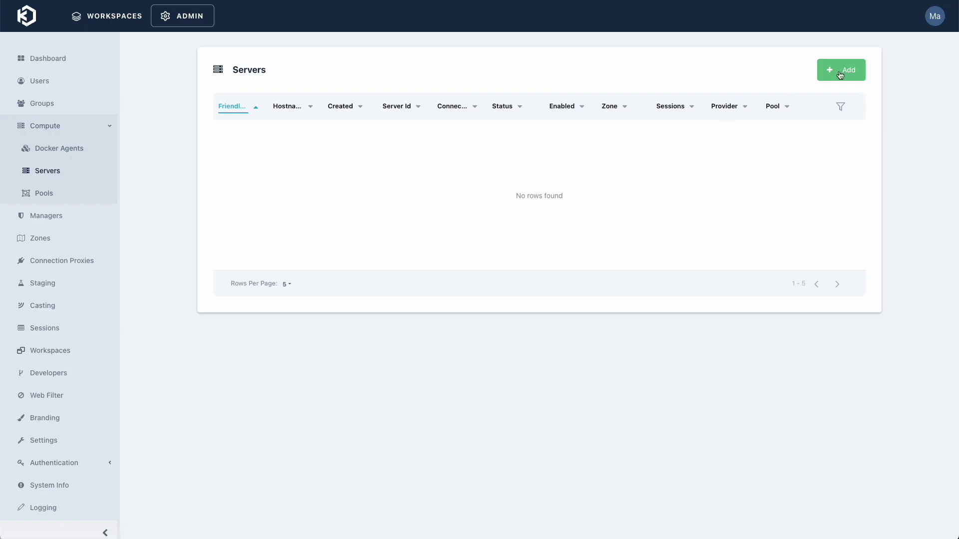
click(848, 73)
click(375, 107)
click(441, 142)
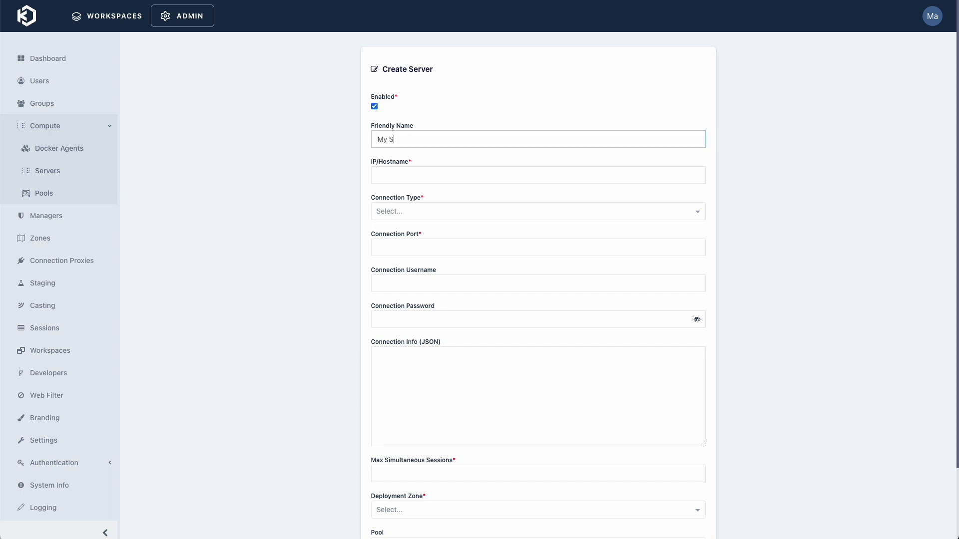
key(Tab)
text(150.136.205.157)
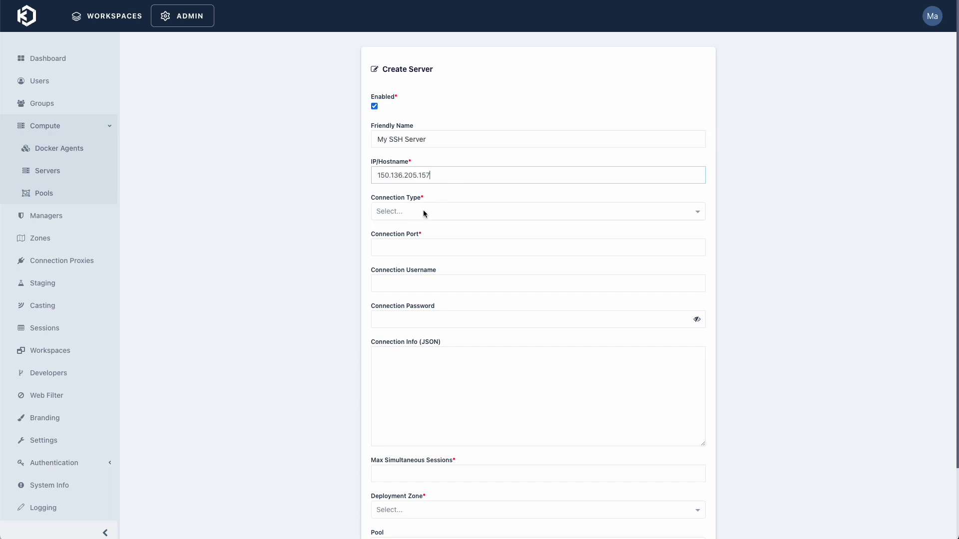
click(420, 214)
click(386, 279)
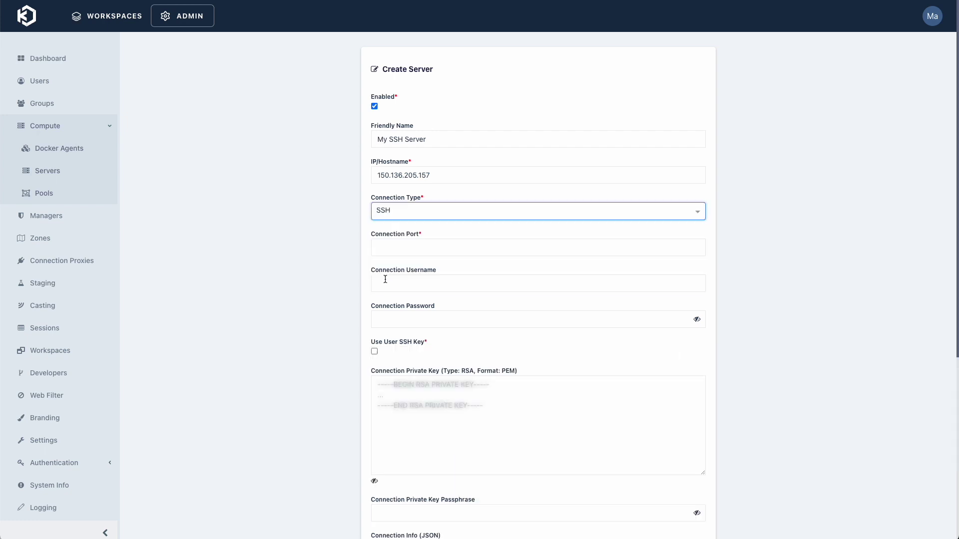
Set port 22, username ubuntu, a blank password, and use each user's SSH key
click(408, 255)
text(22)
key(Tab)
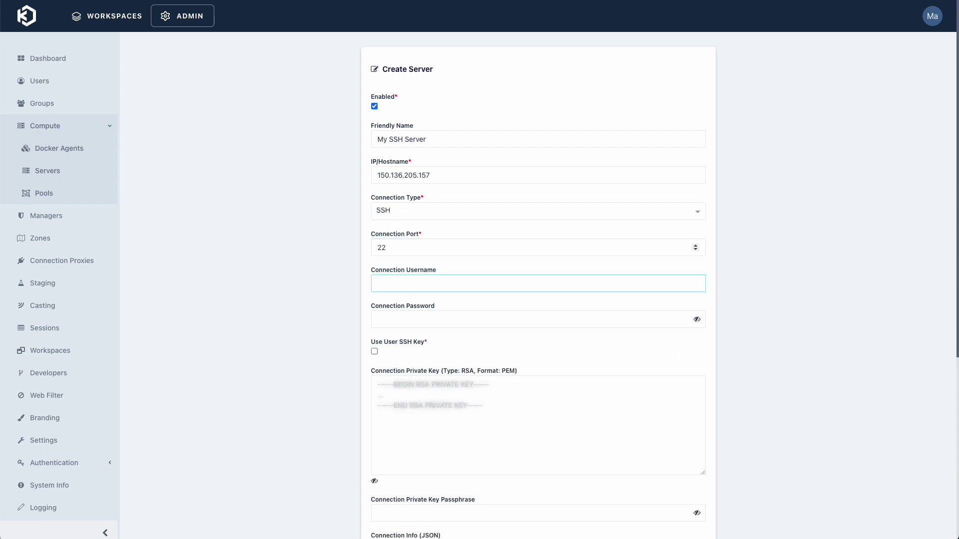
click(378, 319)
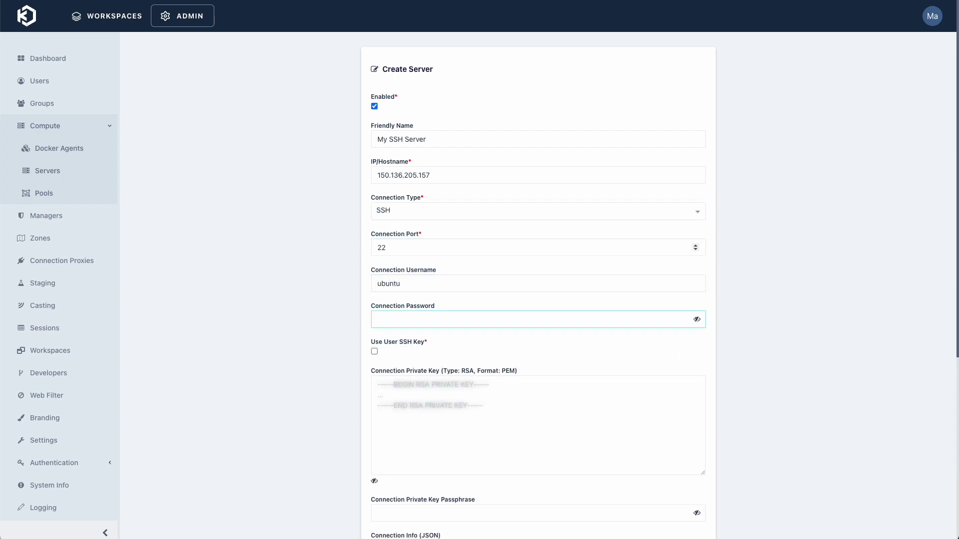
click(323, 289)
scroll(318, 287, down, 2)
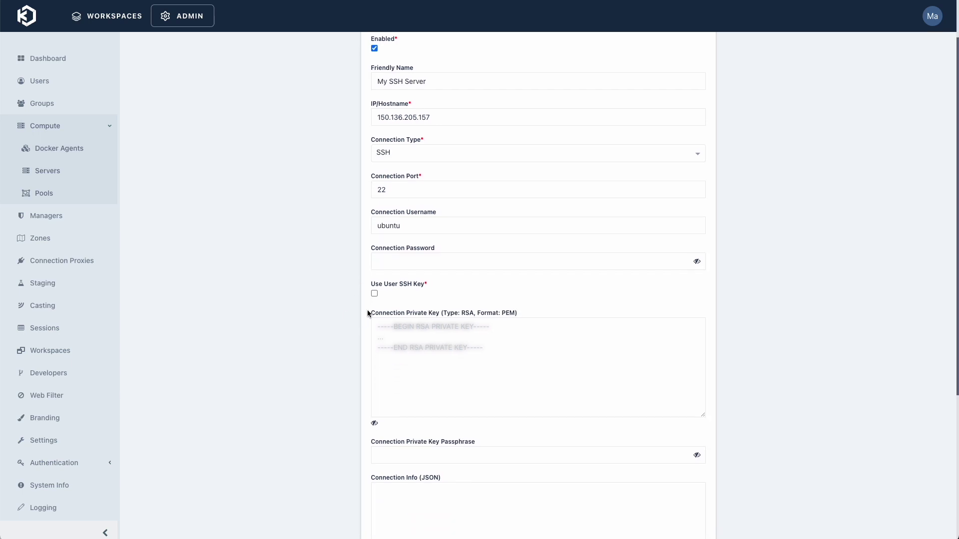
click(375, 294)
Set max simultaneous sessions to 1, pick the default zone, and create the server
scroll(449, 324, down, 2)
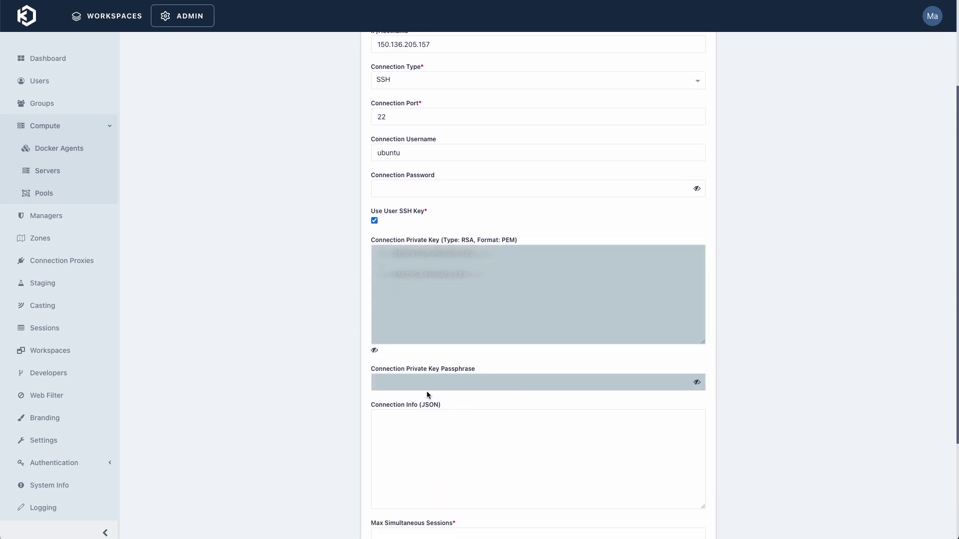
scroll(429, 394, down, 5)
click(453, 391)
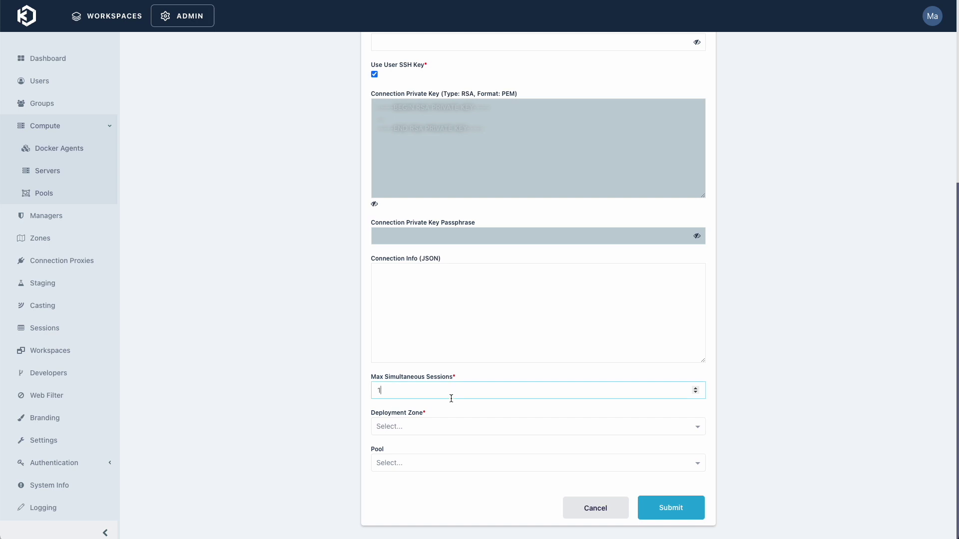
click(405, 428)
click(399, 444)
click(661, 511)
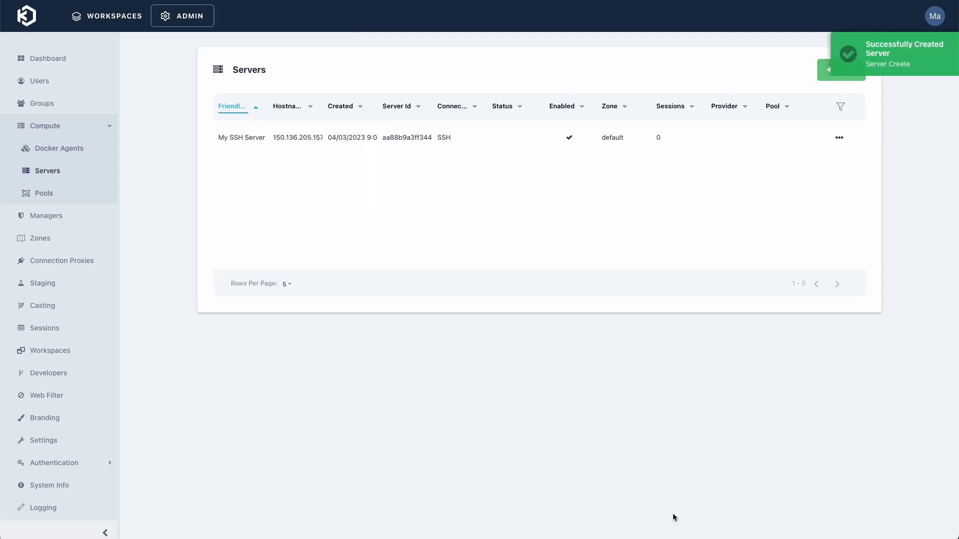
Add a Server-type workspace named 'My SSH Server' with description 'My ssh server'
click(73, 362)
click(802, 140)
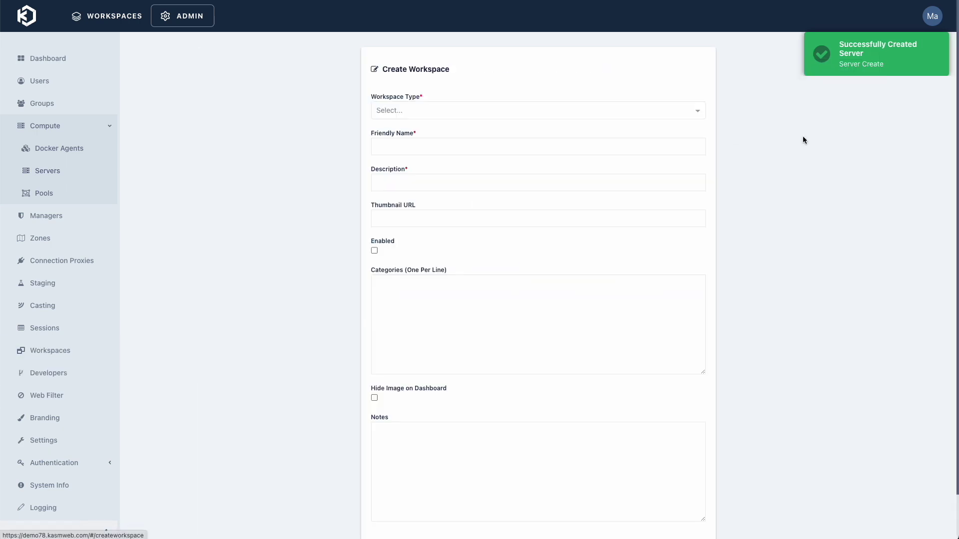
click(396, 114)
click(399, 160)
click(401, 146)
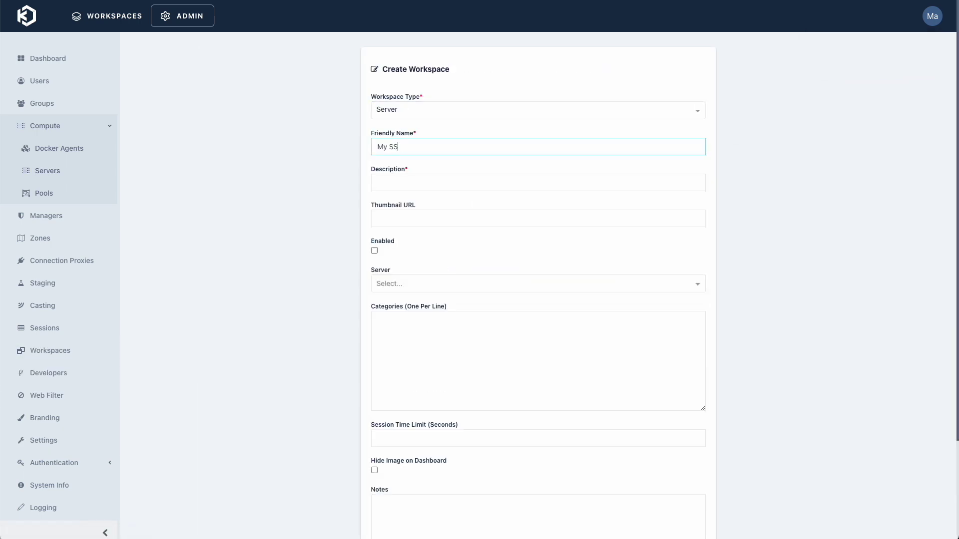
text(My SSH Server)
key(Tab)
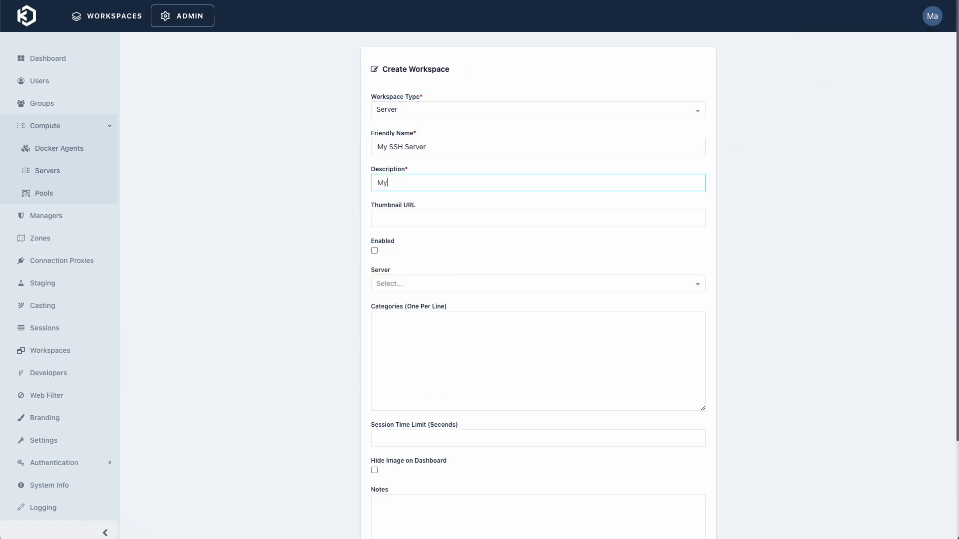
text(My ssh server)
key(Tab)
Enable the workspace, attach My SSH Server, create it, and return to the user dashboard
click(374, 251)
click(399, 283)
click(413, 301)
click(507, 349)
scroll(506, 350, down, 3)
click(670, 507)
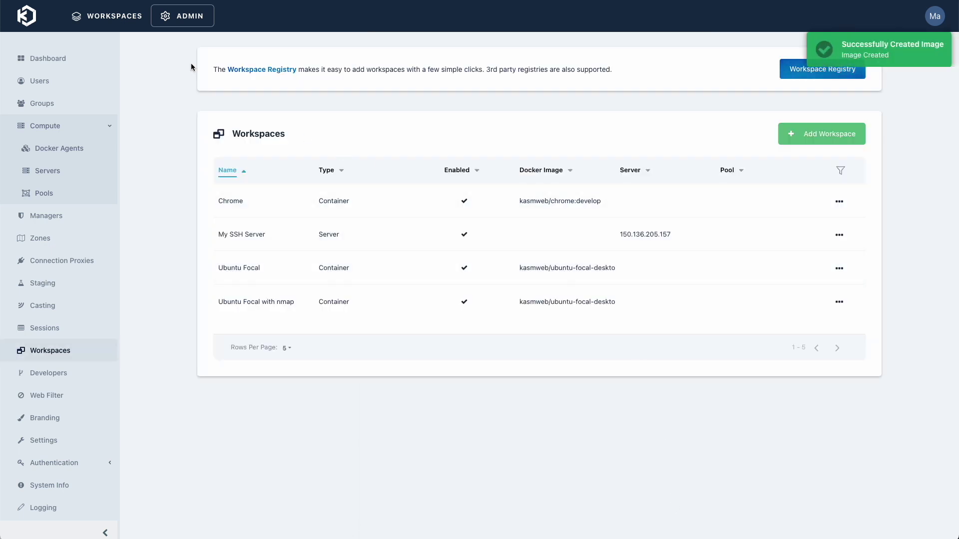
click(100, 16)
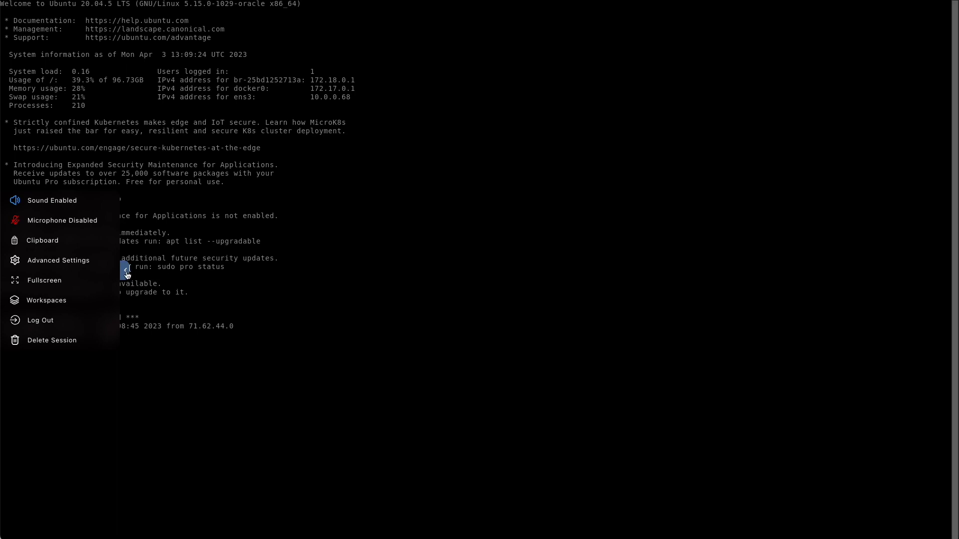
Add the Kasm site to the iPhone home screen as a Workspaces shortcut
click(125, 270)
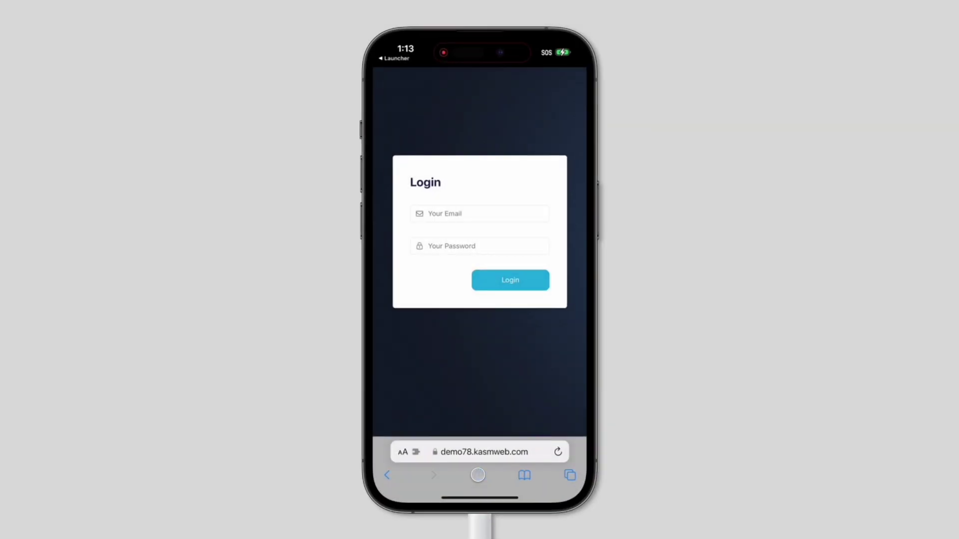
click(481, 472)
drag(507, 253, 487, 69)
click(445, 365)
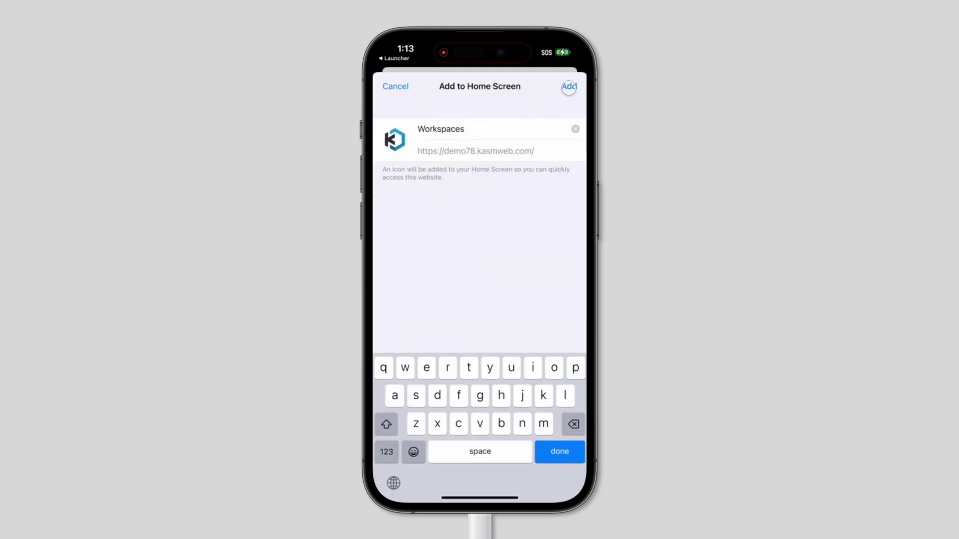
click(569, 87)
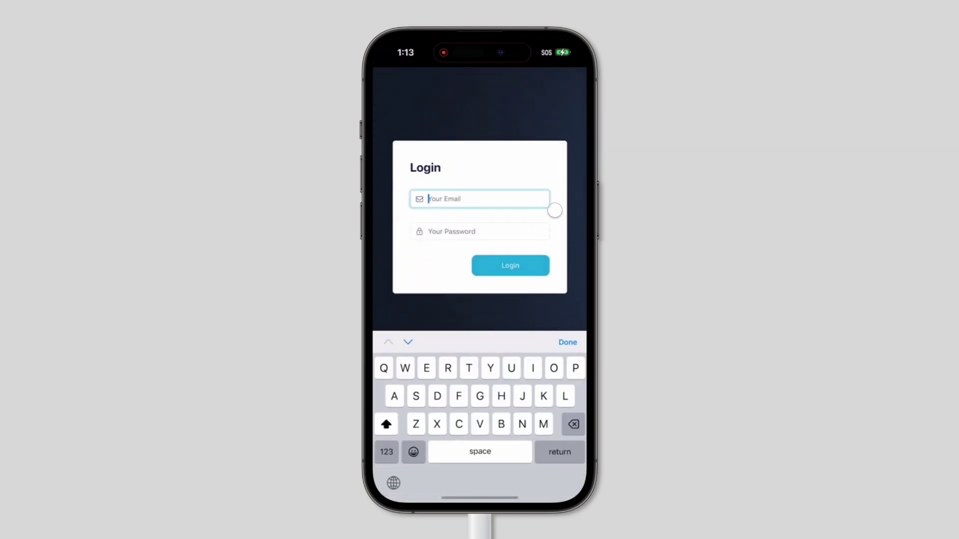
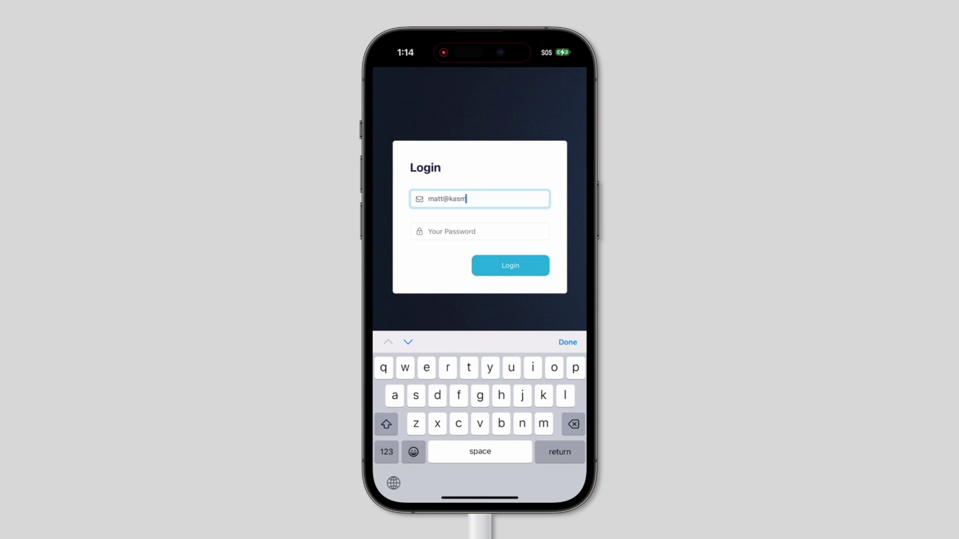
Sign in to Kasm Workspaces with the admin email and password
click(480, 232)
text(•••)
key(Return)
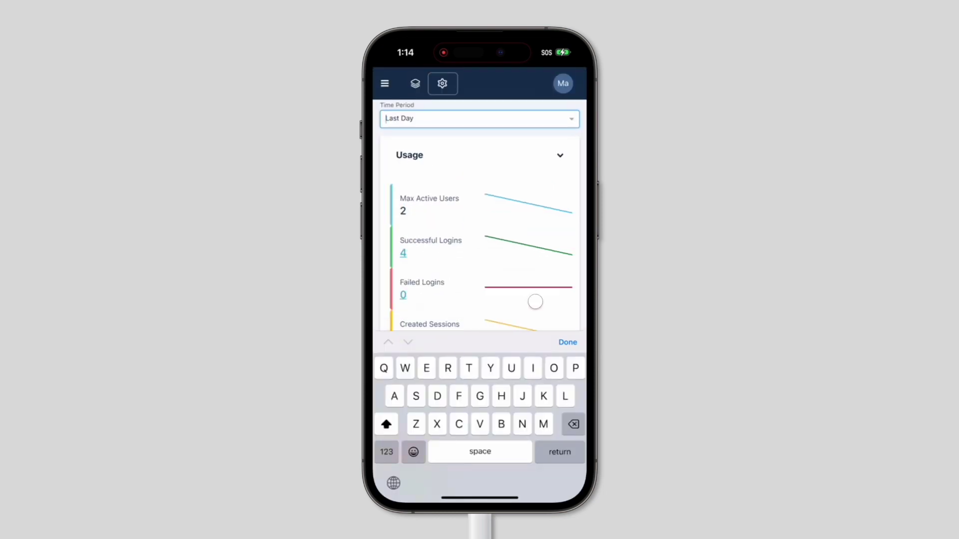
Launch a Chrome session on the iPhone and select its address bar, ready for the release-notes URL
click(467, 86)
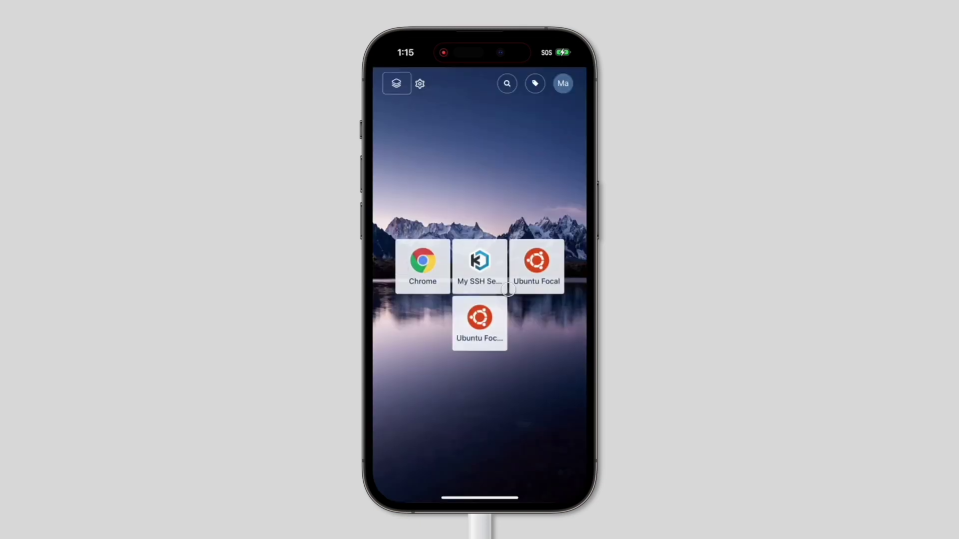
click(422, 261)
click(491, 349)
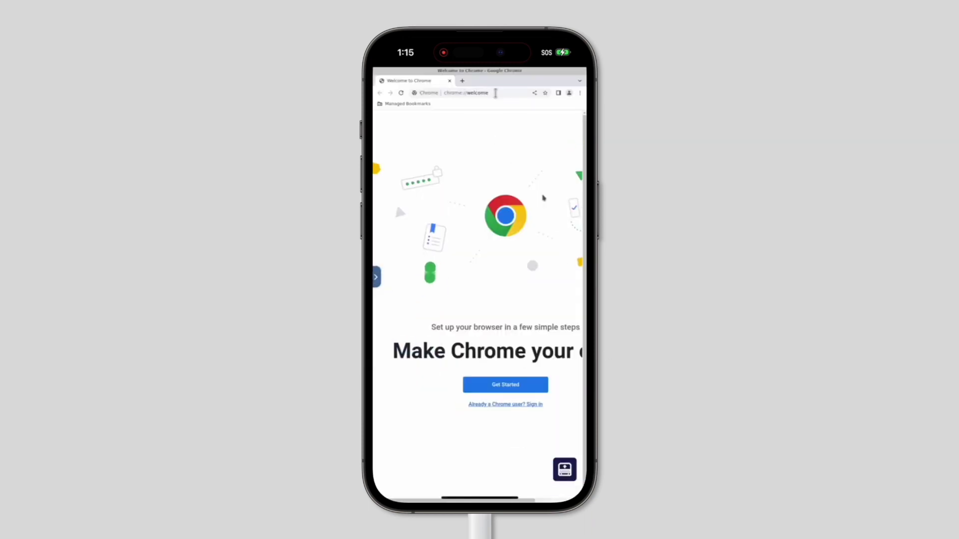
click(496, 93)
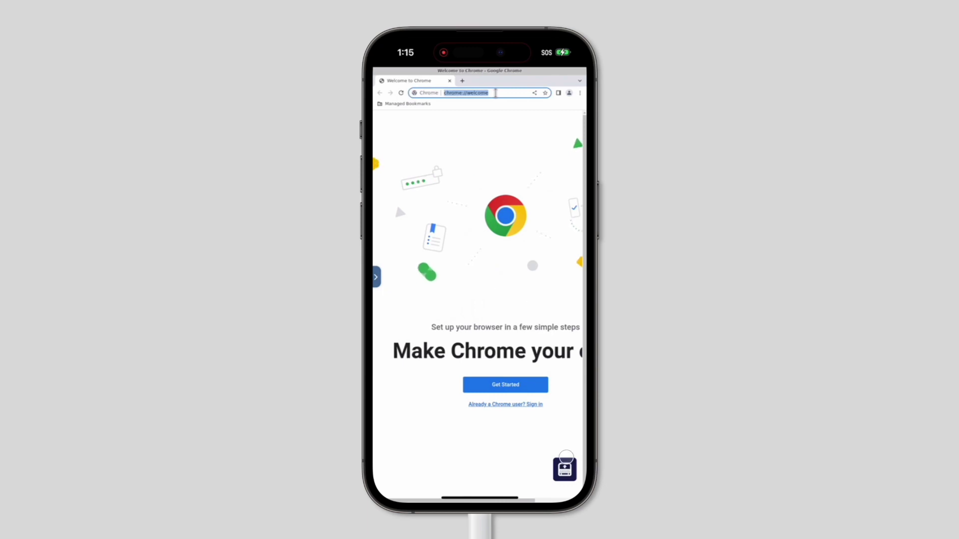
click(564, 470)
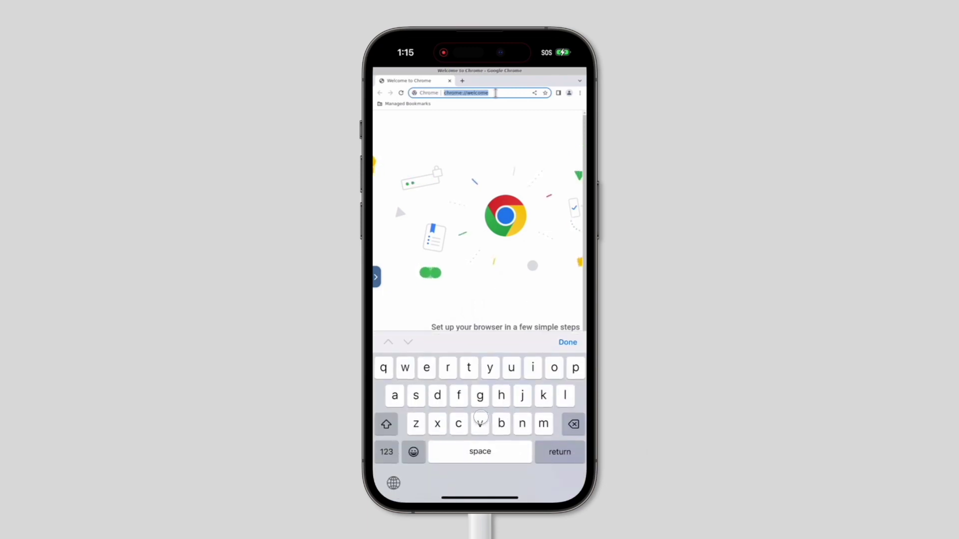